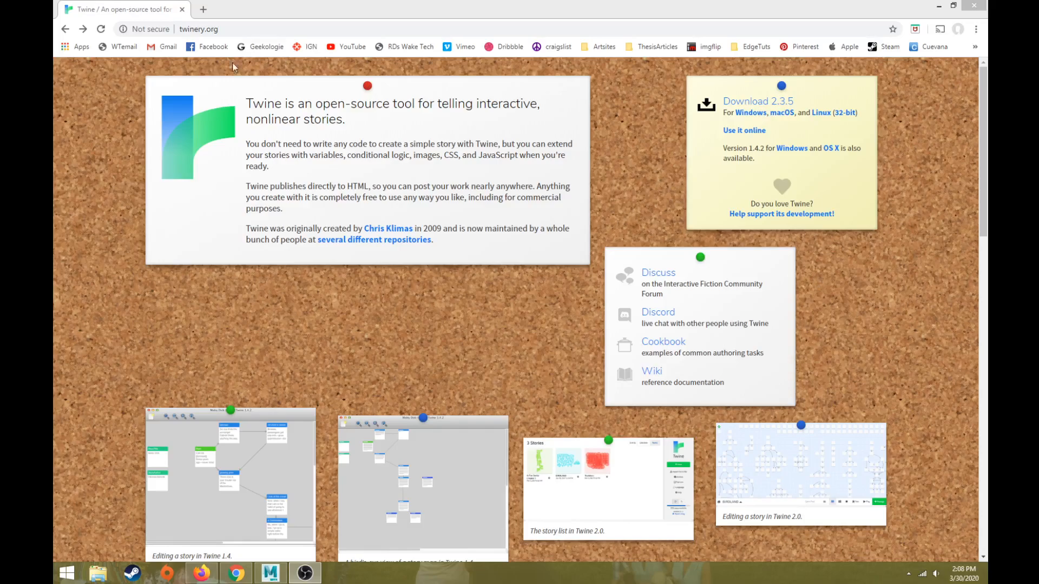
Step: Open the online version of Twine from the twinery.org home page
left_click(254, 30)
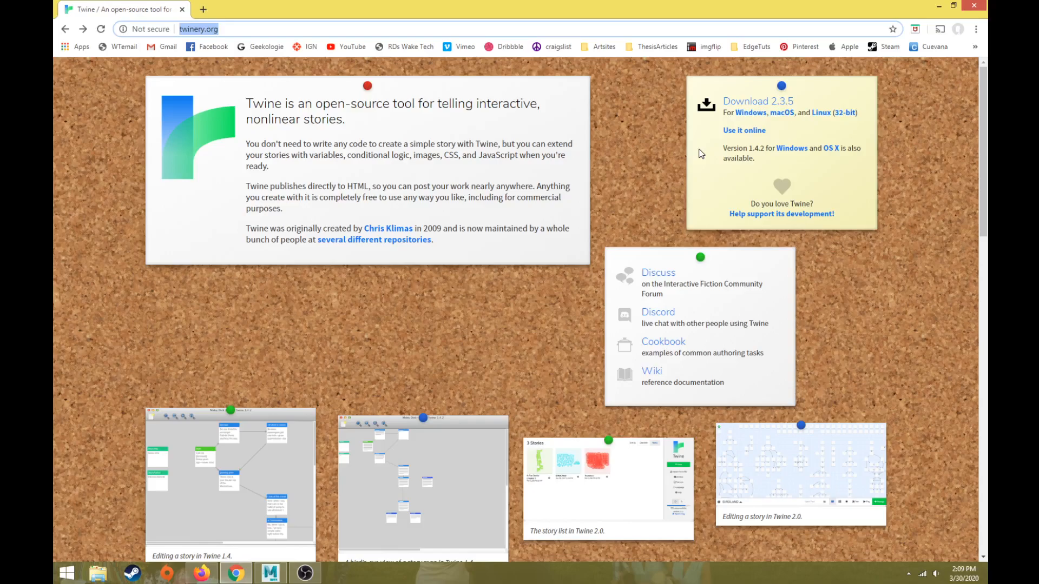
left_click(745, 131)
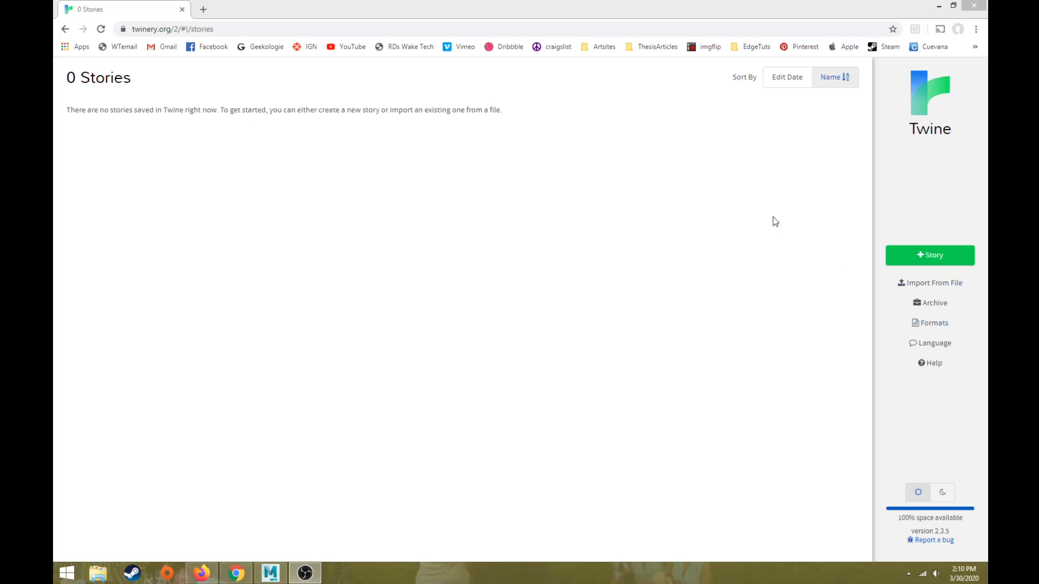
left_click(707, 15)
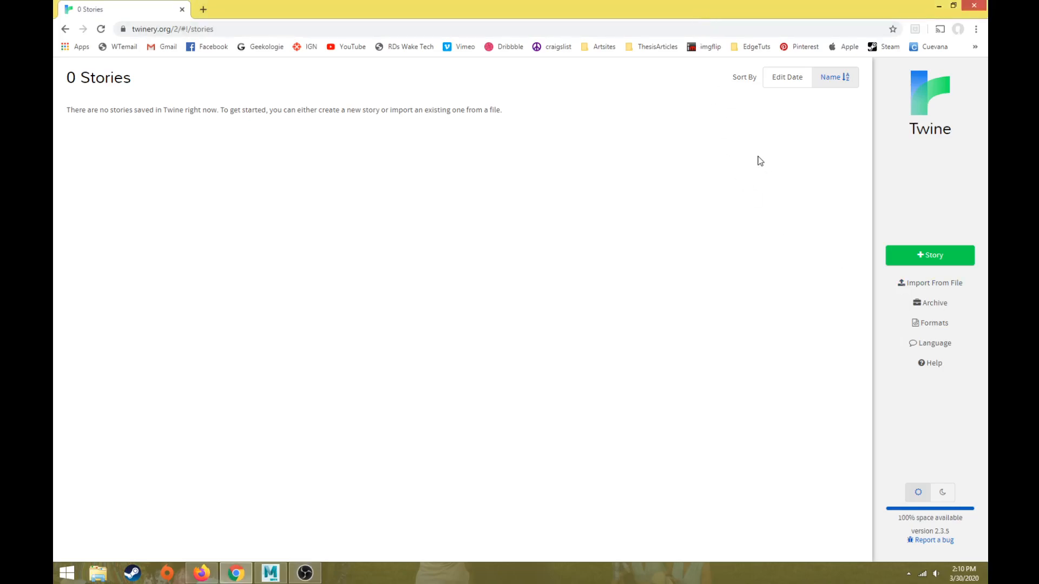
Step: Create a new story named "Interactive Test Story"
left_click(922, 261)
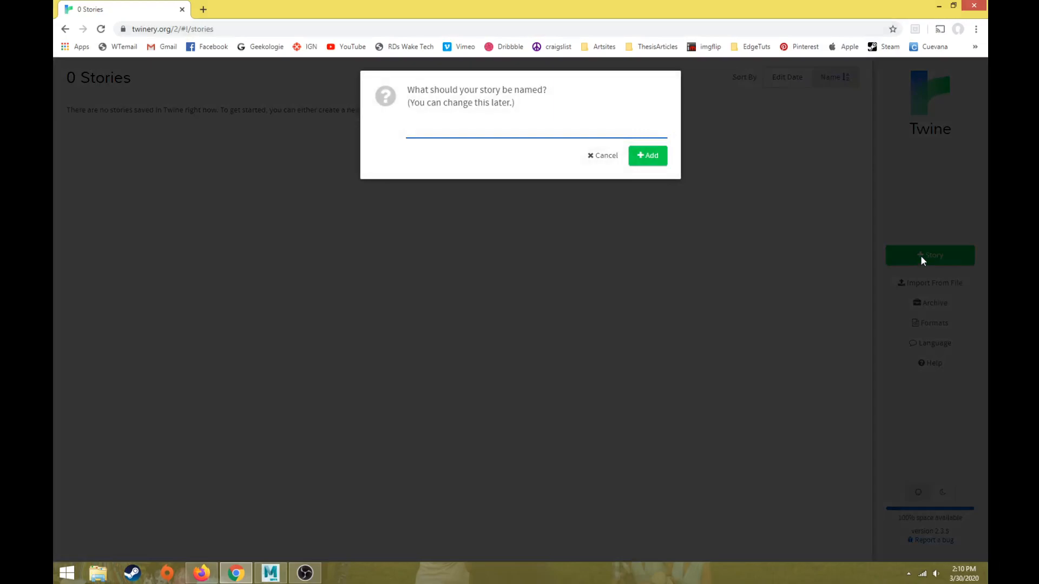
type("Interactive Test STo")
key("BackSpace")
key("BackSpace")
type("tory")
left_click(653, 161)
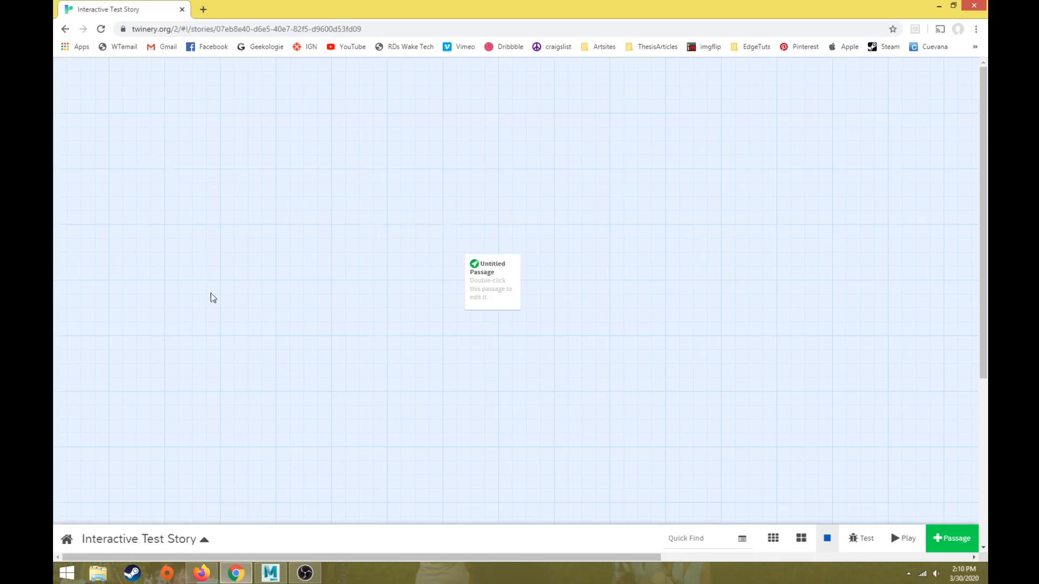
Step: Shift the untitled passage up and to the left, and reopen Interactive Test Story from the story list
left_click_drag(506, 274, 430, 225)
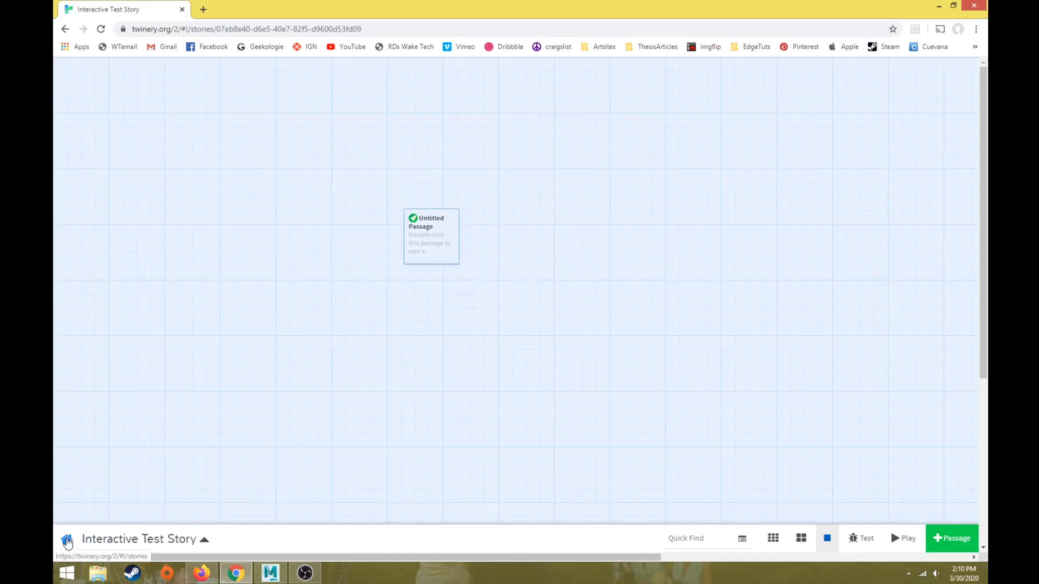
left_click(67, 541)
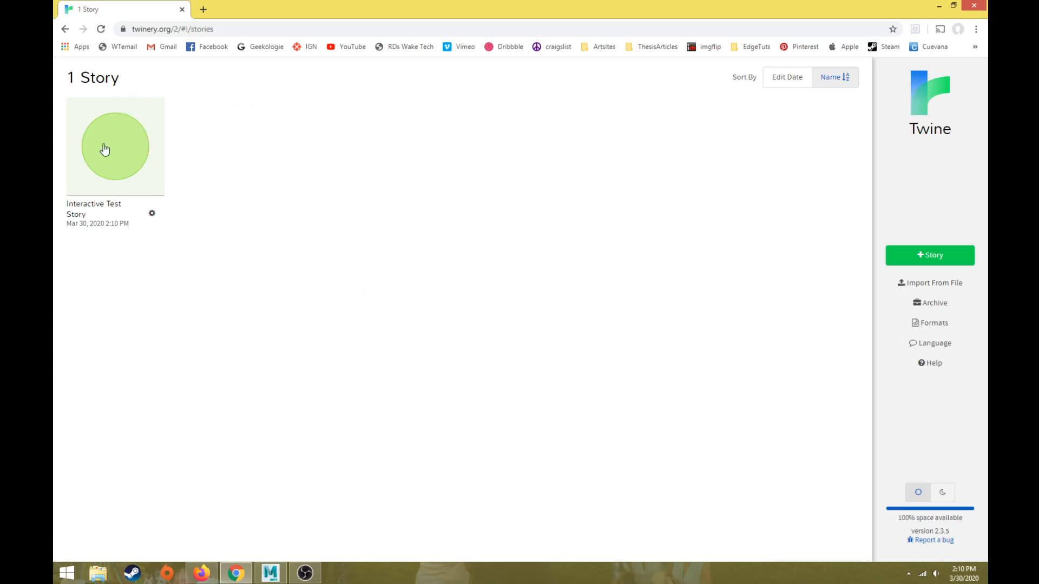
left_click(96, 159)
Step: Reposition the untitled passage freely on the story map, moving it to the upper middle area
mouse_move(418, 221)
left_click_drag(418, 221, 467, 201)
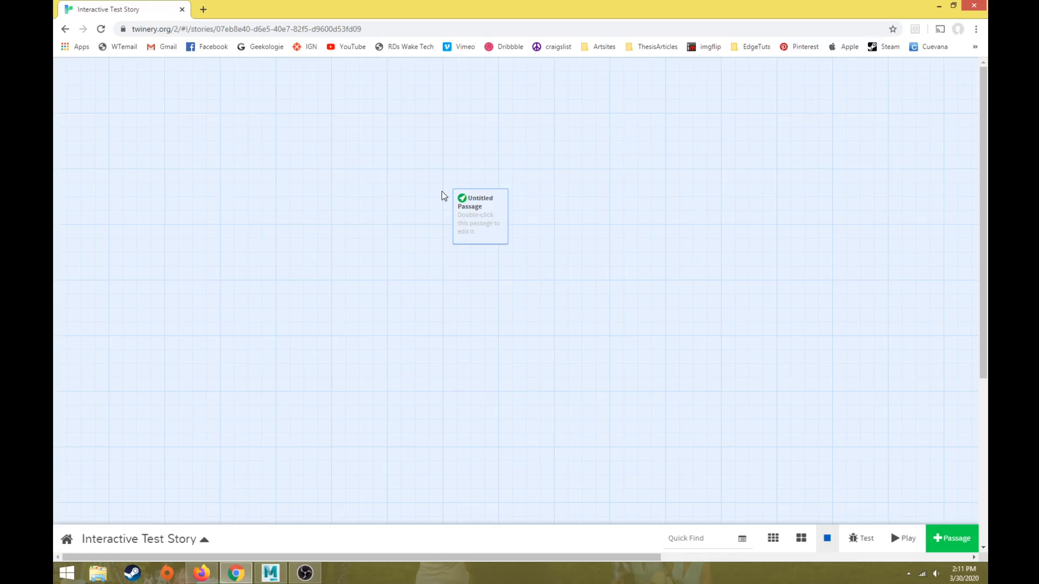
left_click_drag(481, 221, 528, 201)
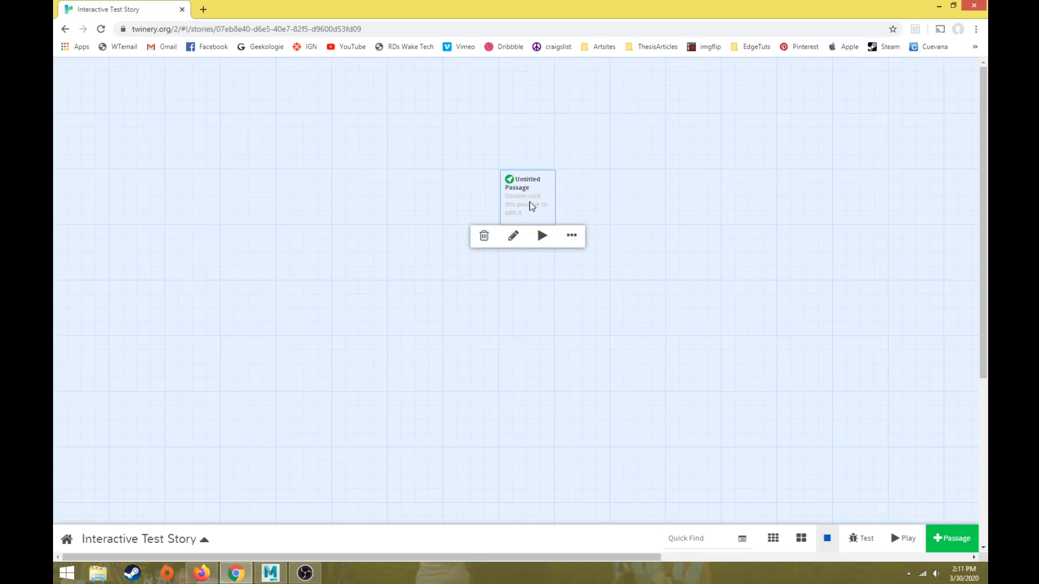
left_click_drag(530, 205, 517, 184)
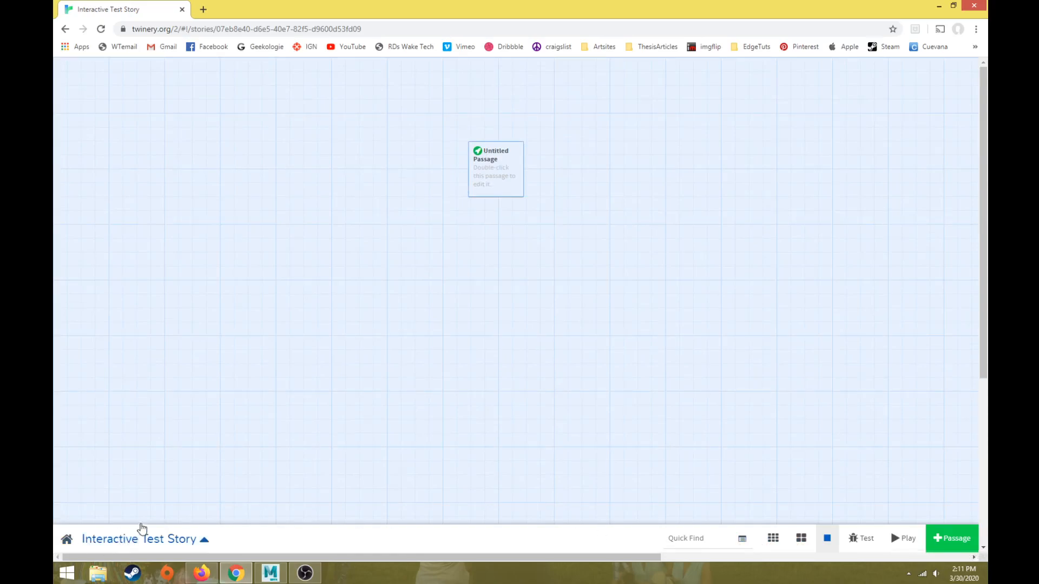
left_click_drag(501, 178, 492, 149)
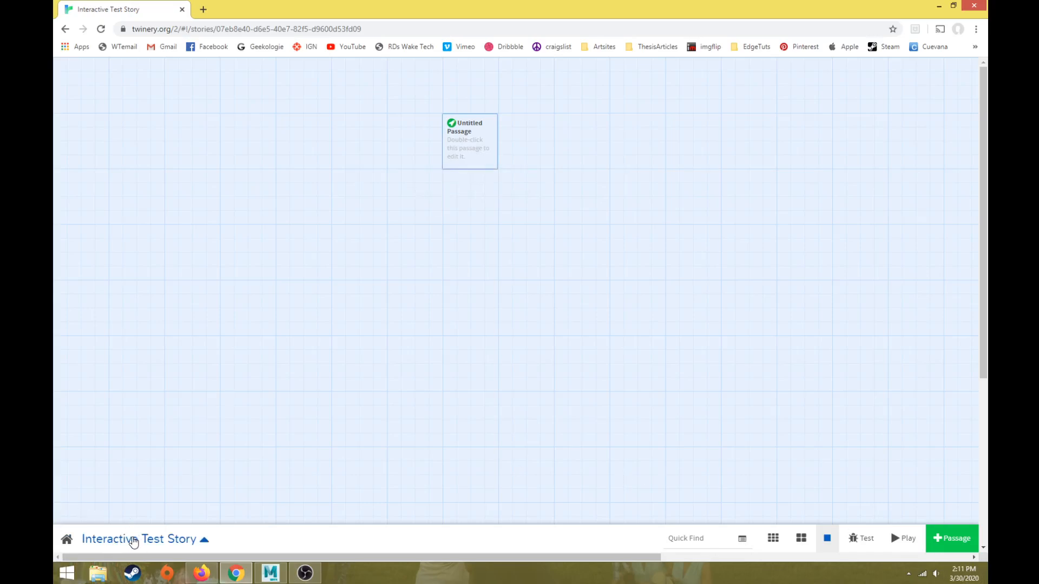
Step: Turn on Snap to Grid for the story and align the untitled passage to the grid
left_click(160, 540)
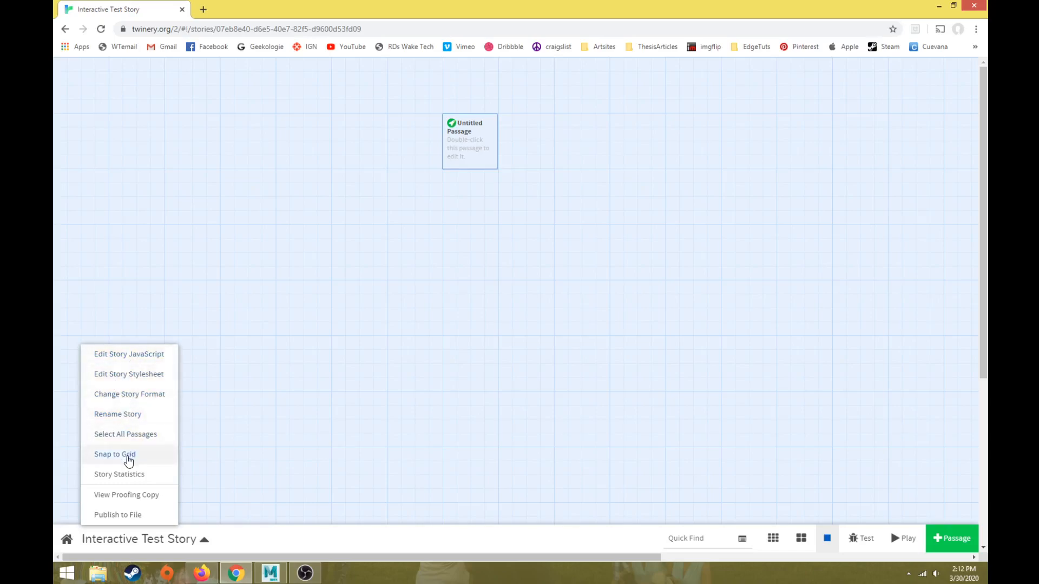
left_click(128, 457)
mouse_move(478, 135)
left_mouse_down()
mouse_move(437, 204)
mouse_move(427, 162)
mouse_move(483, 136)
left_mouse_up()
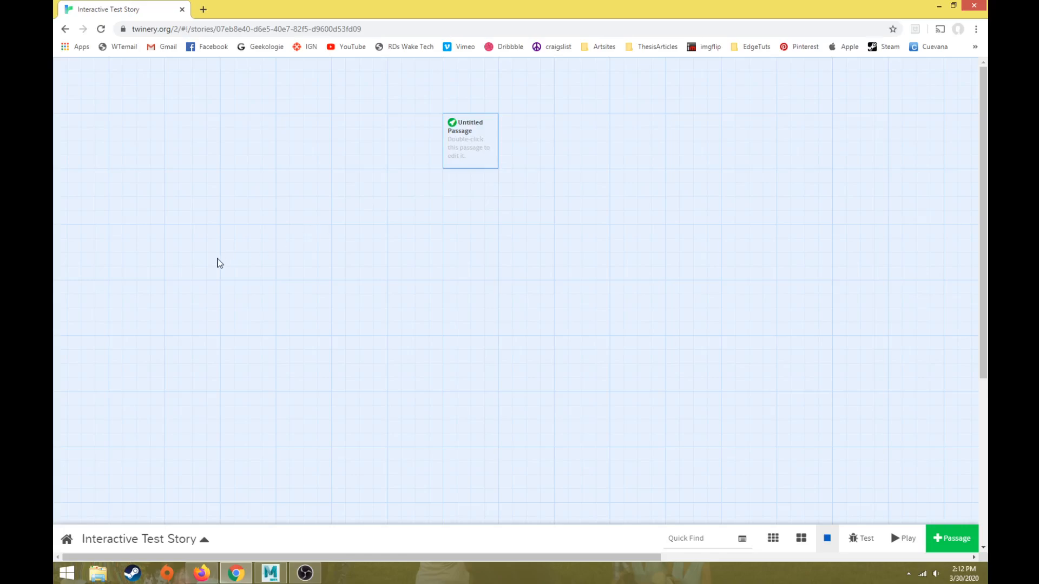
Step: Review the story options and preview the map at each passage detail level, returning to the largest view
left_click(133, 541)
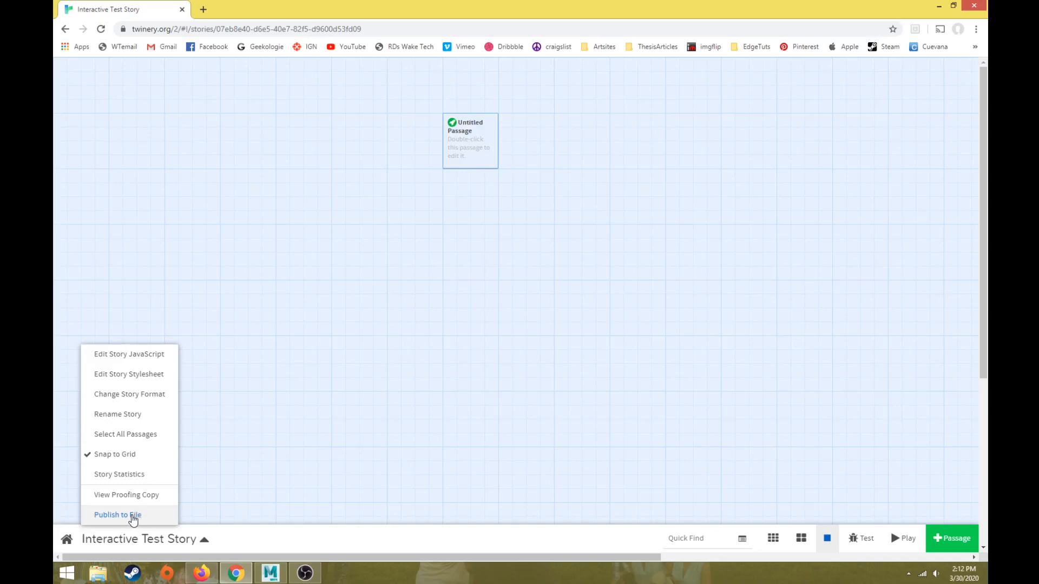
left_click(571, 446)
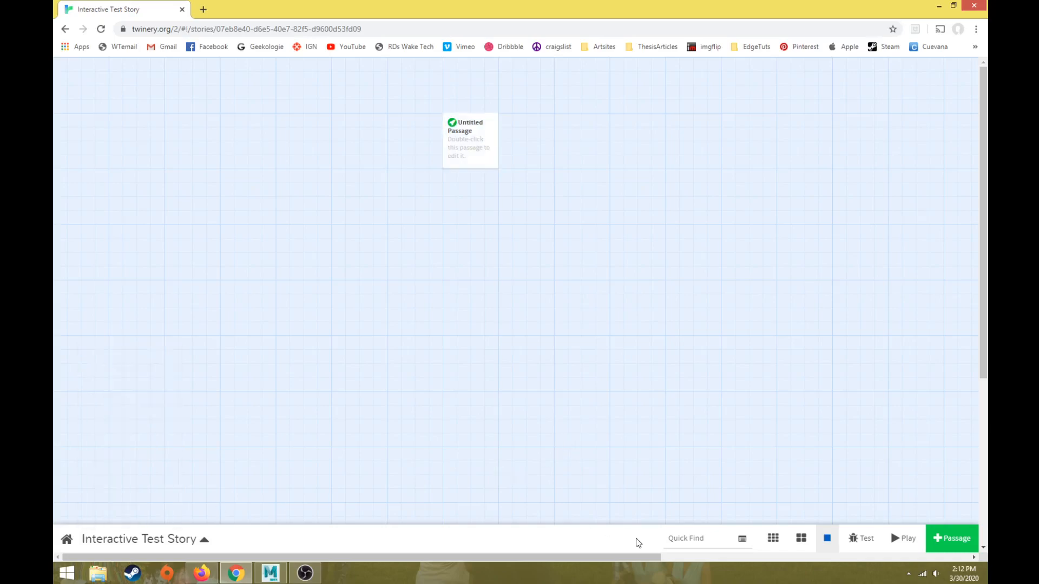
left_click(697, 542)
left_click(774, 541)
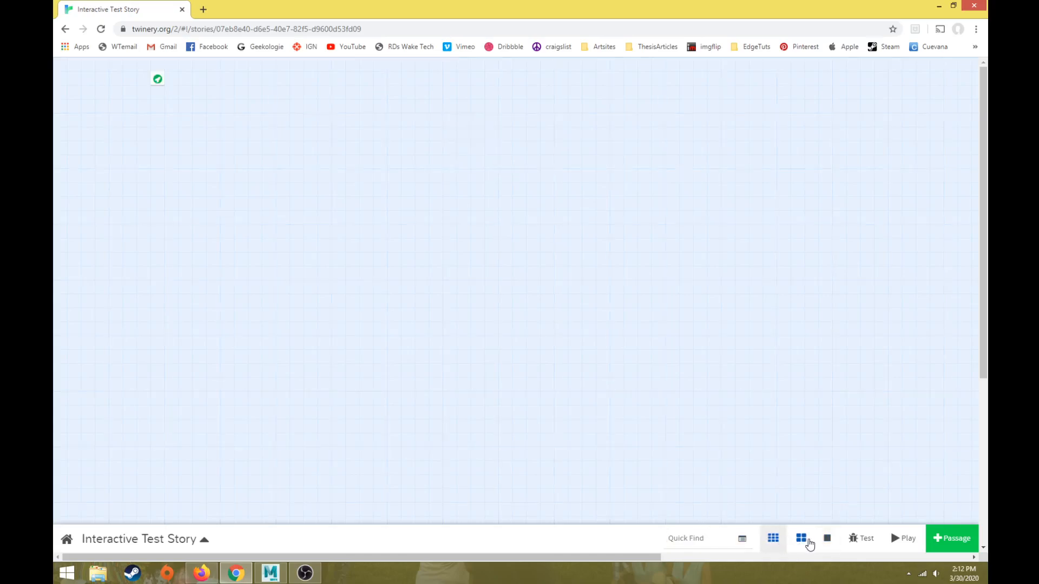
left_click(802, 540)
left_click(827, 540)
scroll(267, 269, "up", 5)
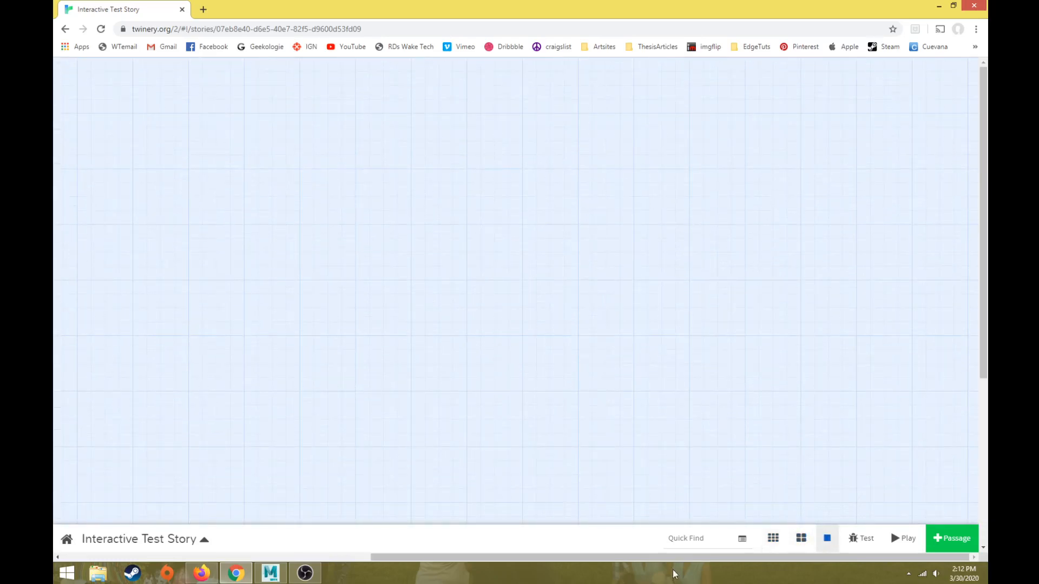
left_click_drag(676, 557, 362, 542)
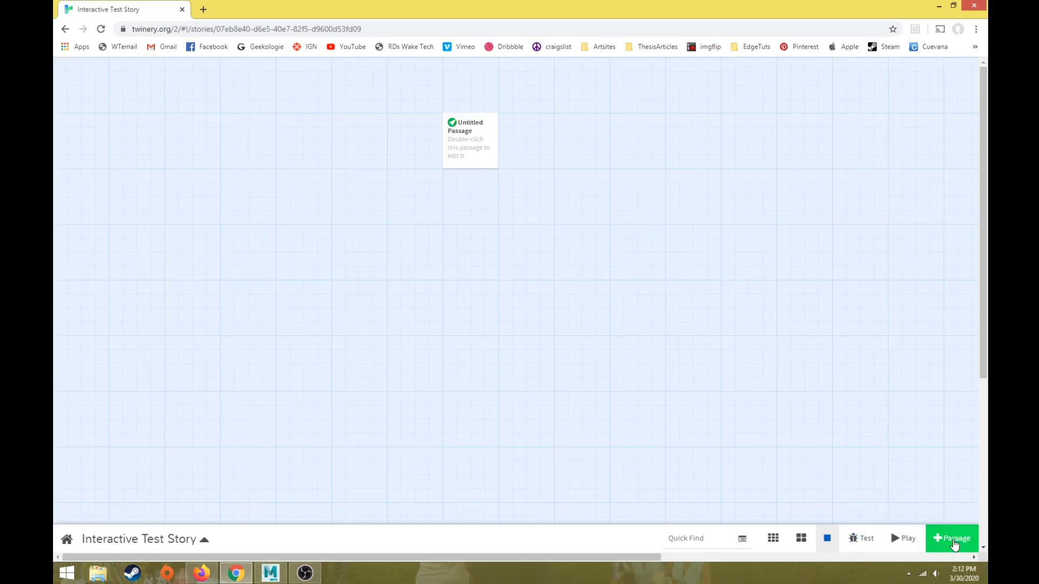
Step: Add a second passage below and to the right of the starting passage, and delete it again
left_click(954, 544)
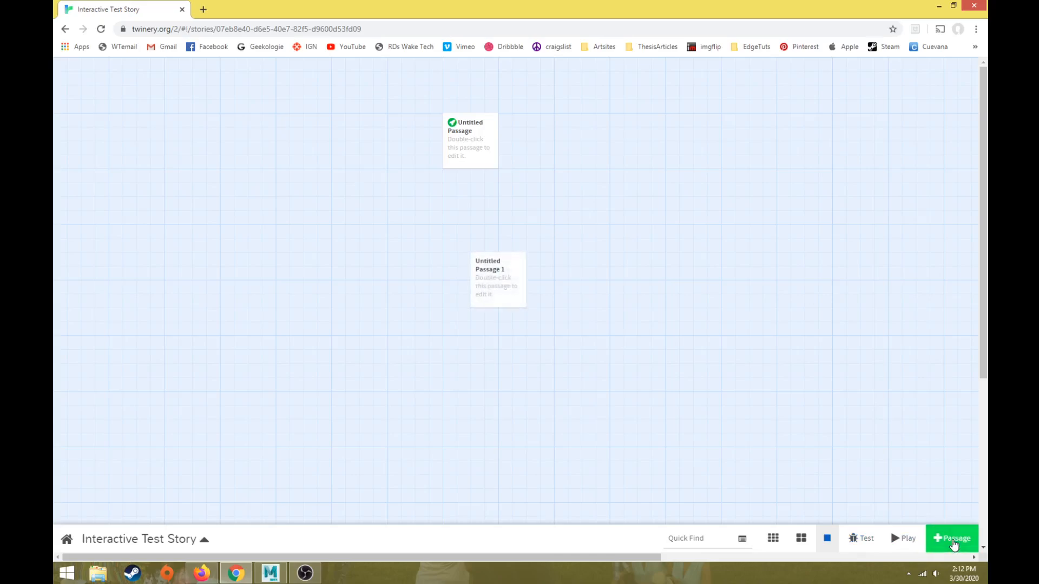
left_click_drag(494, 270, 527, 238)
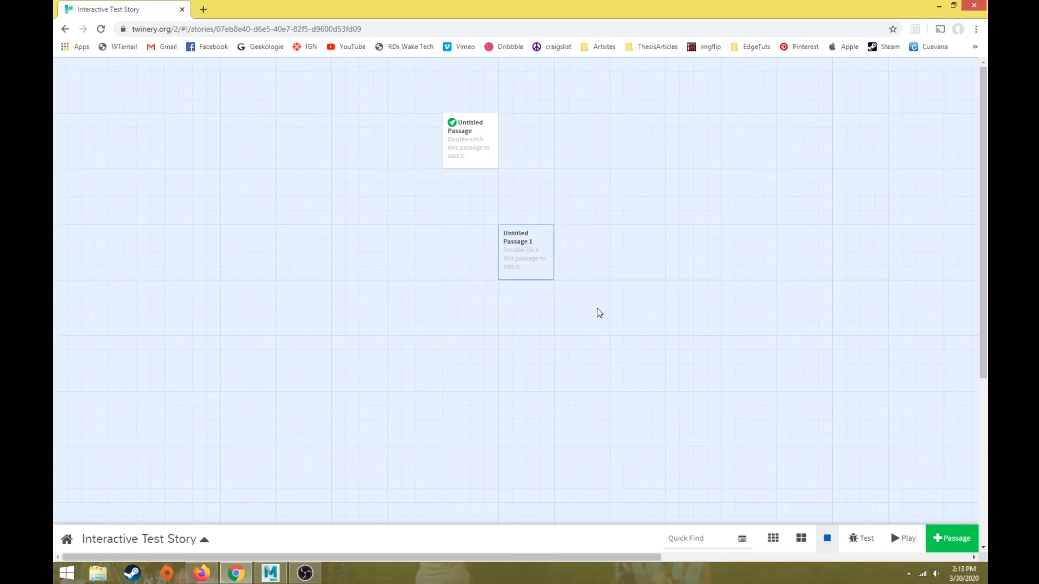
mouse_move(526, 248)
left_click(486, 292)
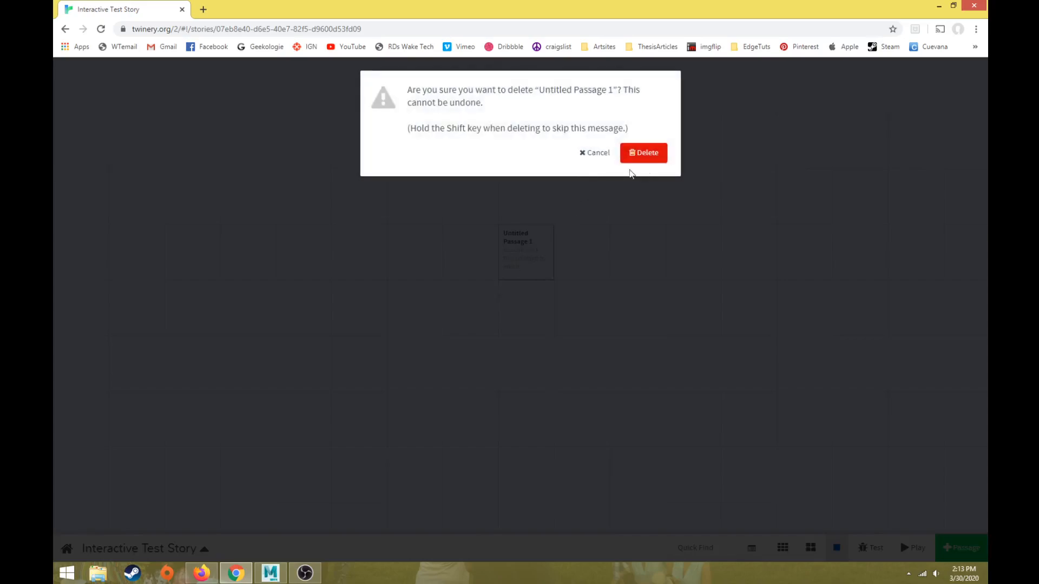
left_click(645, 153)
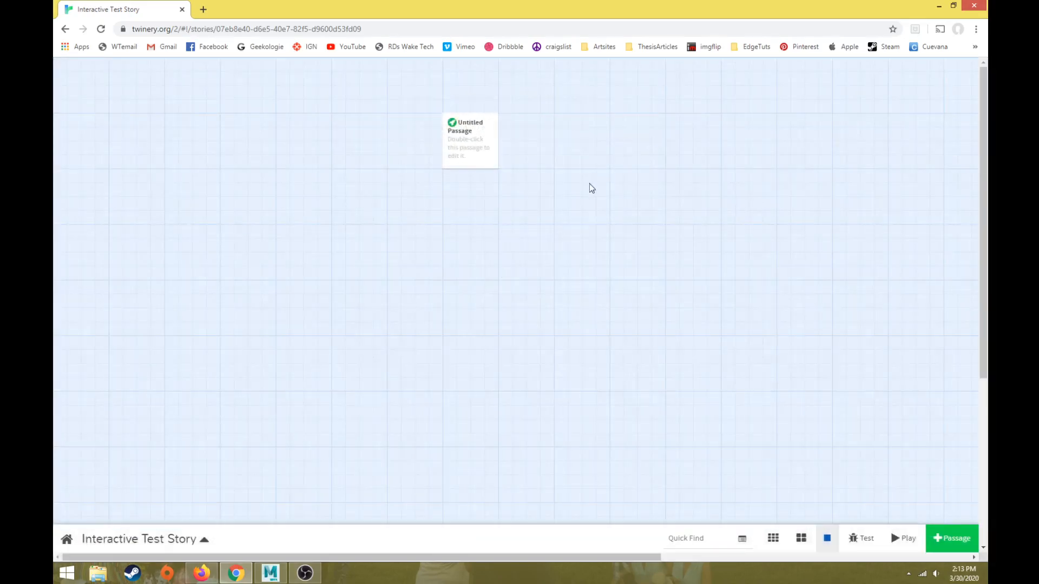
left_click(471, 140)
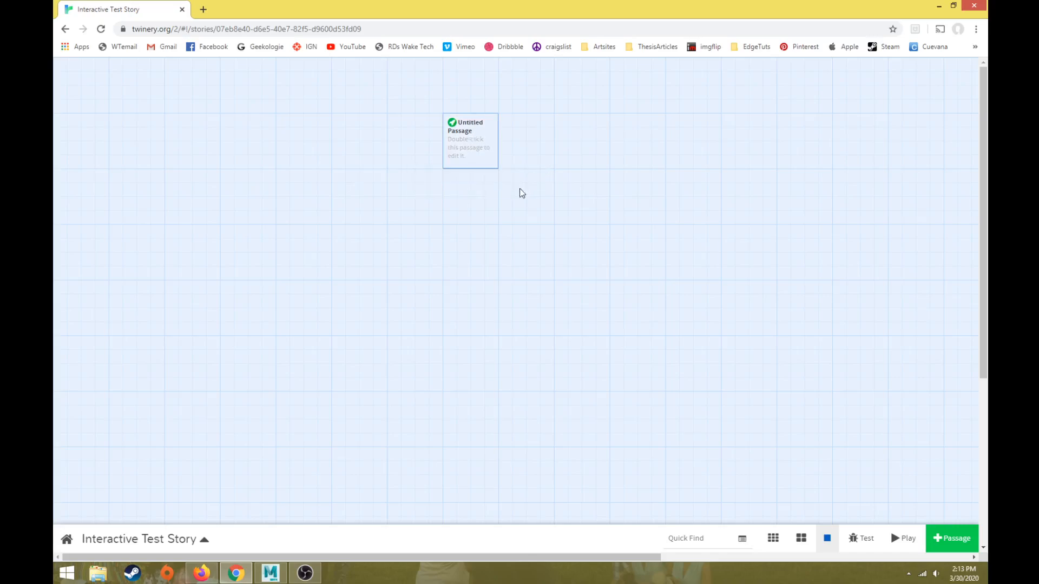
mouse_move(476, 136)
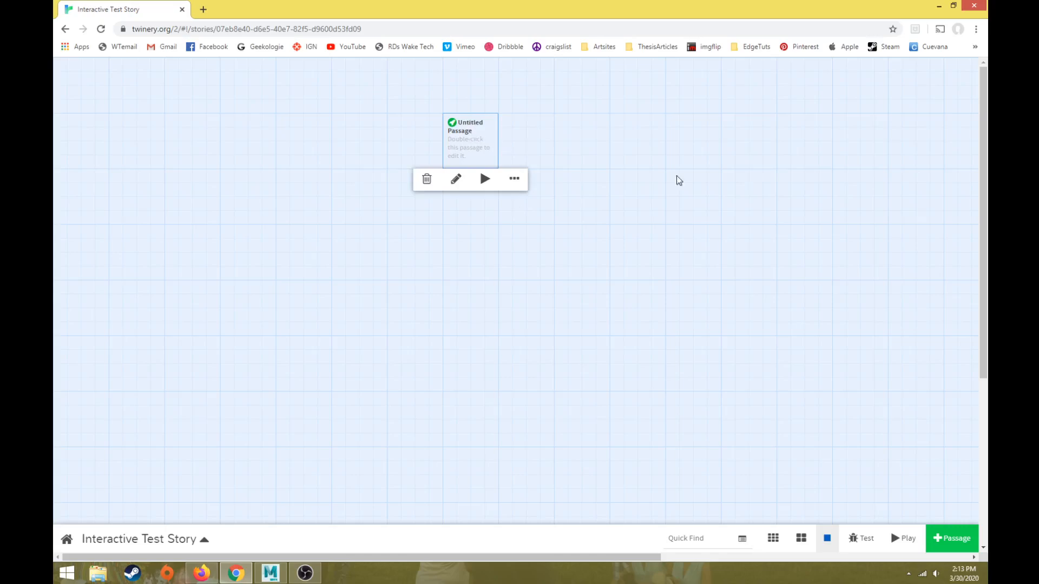
key("alt+Tab")
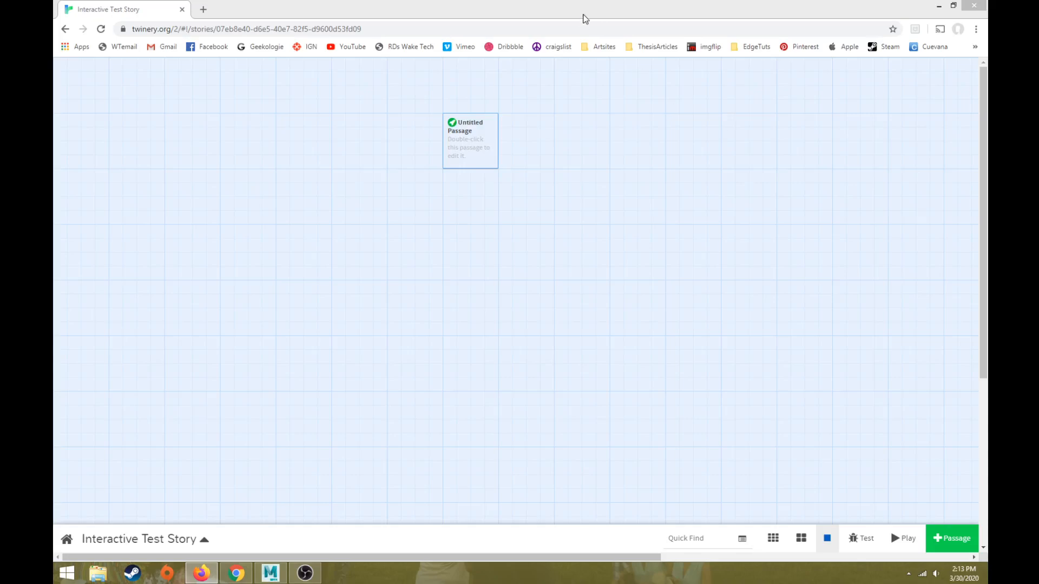
left_click(583, 19)
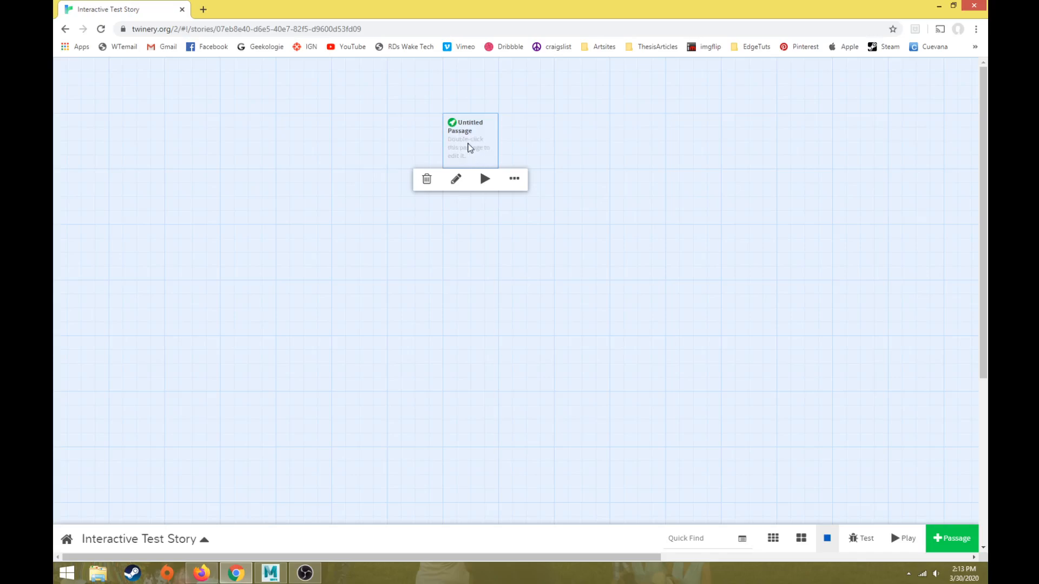
Step: Open the untitled passage for editing and rename it "Story Start"
double_click(469, 147)
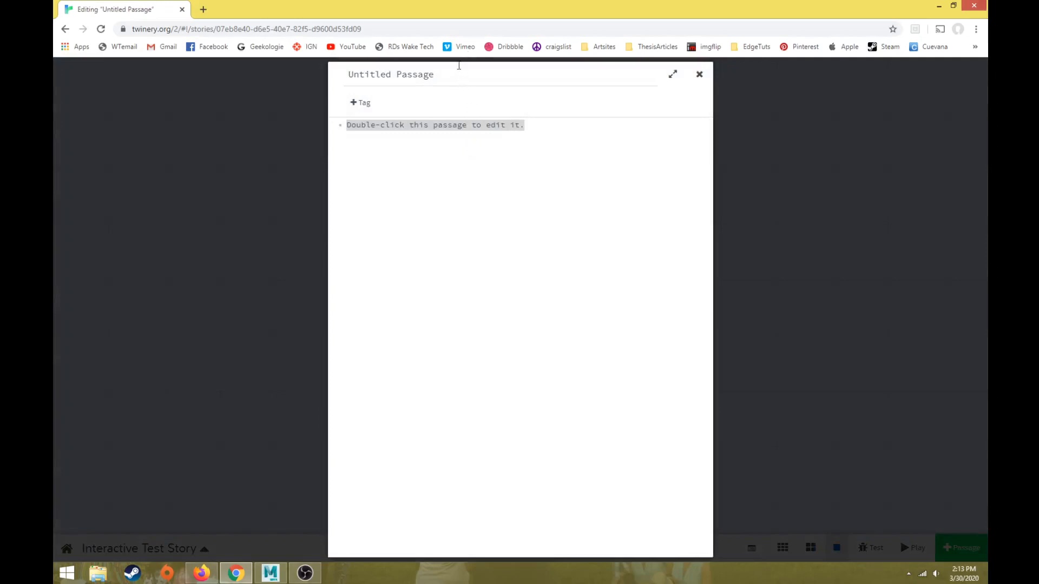
left_click_drag(478, 76, 234, 80)
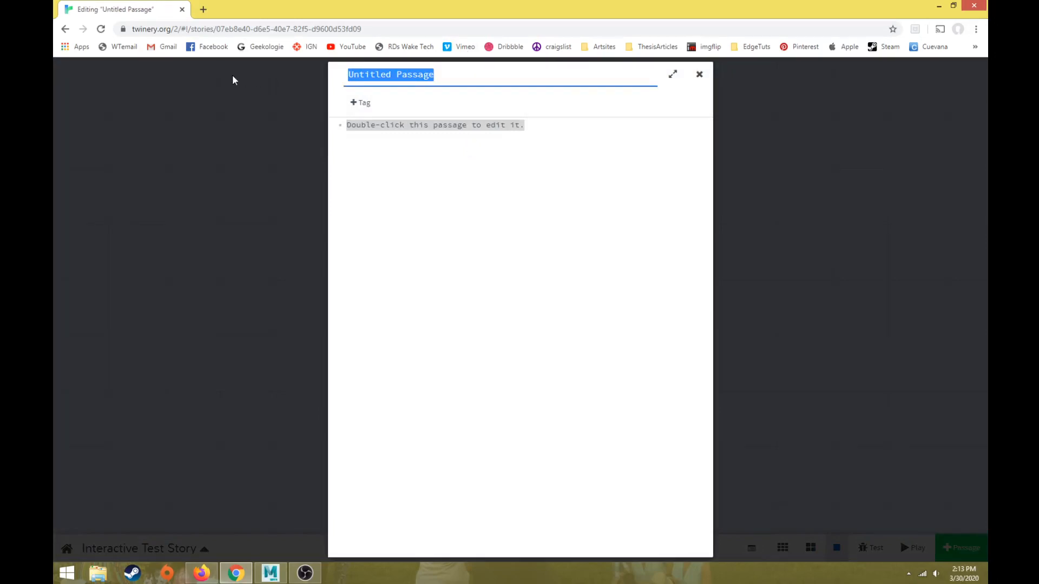
type("StoryStart")
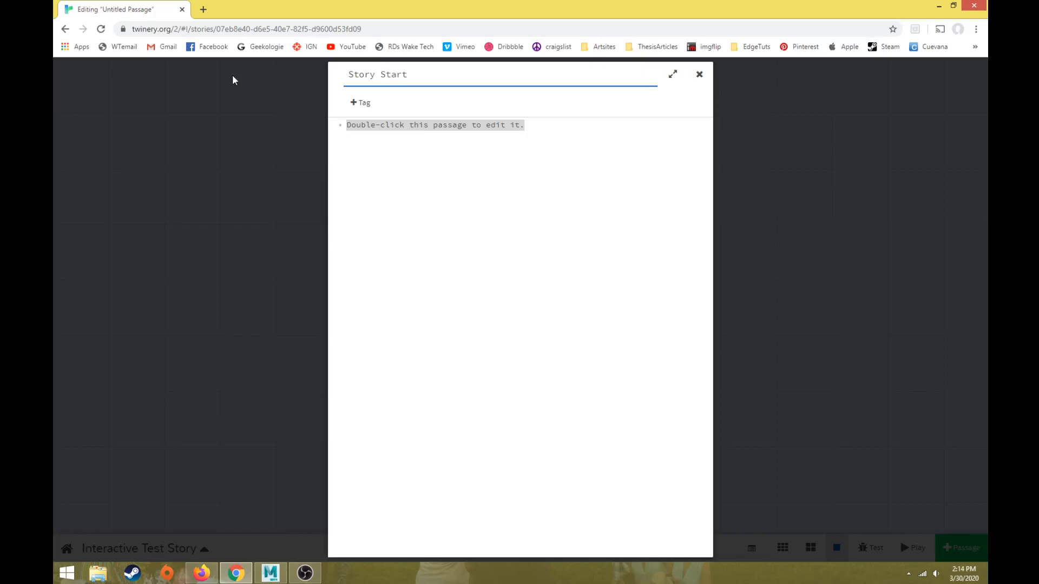
key("BackSpace")
type("_")
key("BackSpace")
Step: Replace the passage's placeholder text with "Hello, this is the start of our story."
left_click_drag(576, 133, 321, 111)
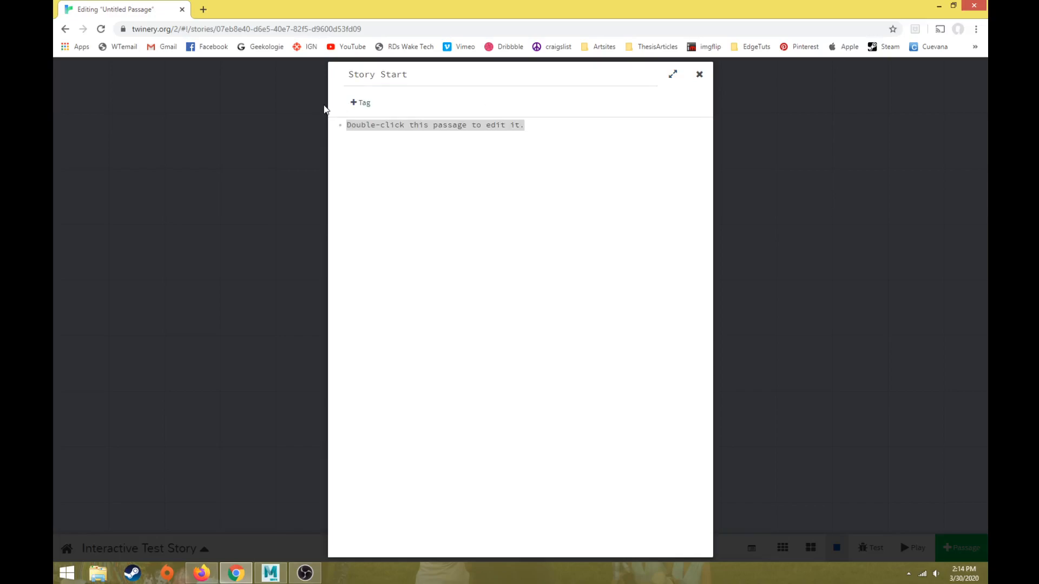
type("Hello ")
type("this is the stort of our story.")
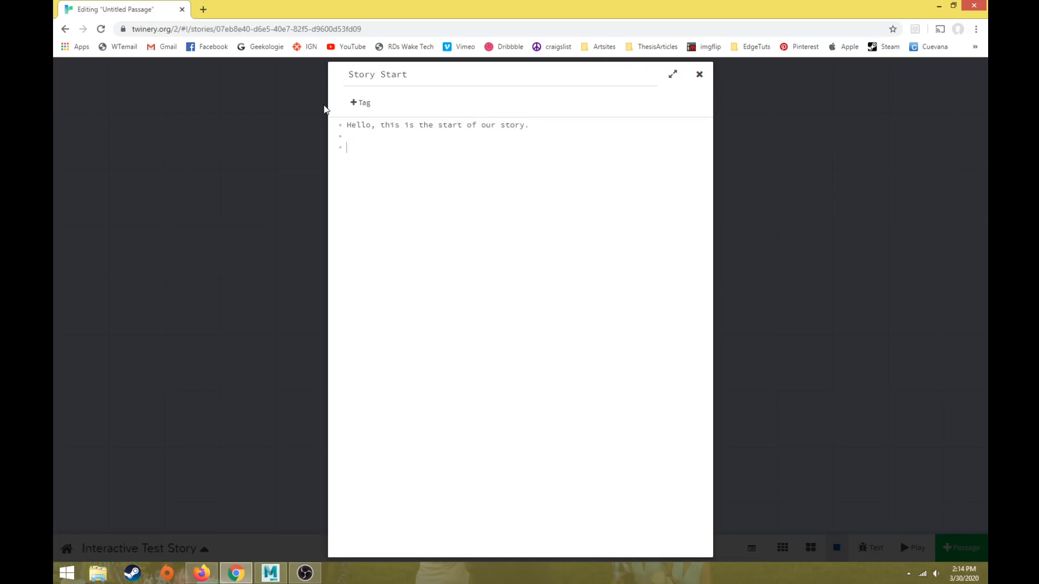
type("s ")
type("a story a")
Step: Add a second paragraph reading "This is a story about three kids." and close the passage editor
type("three kids.")
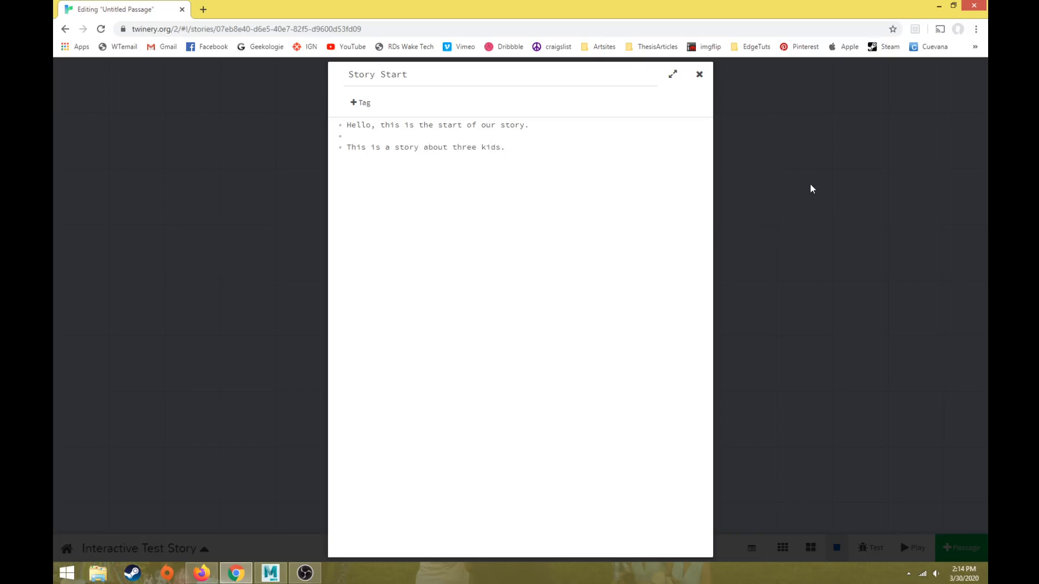
left_click(836, 168)
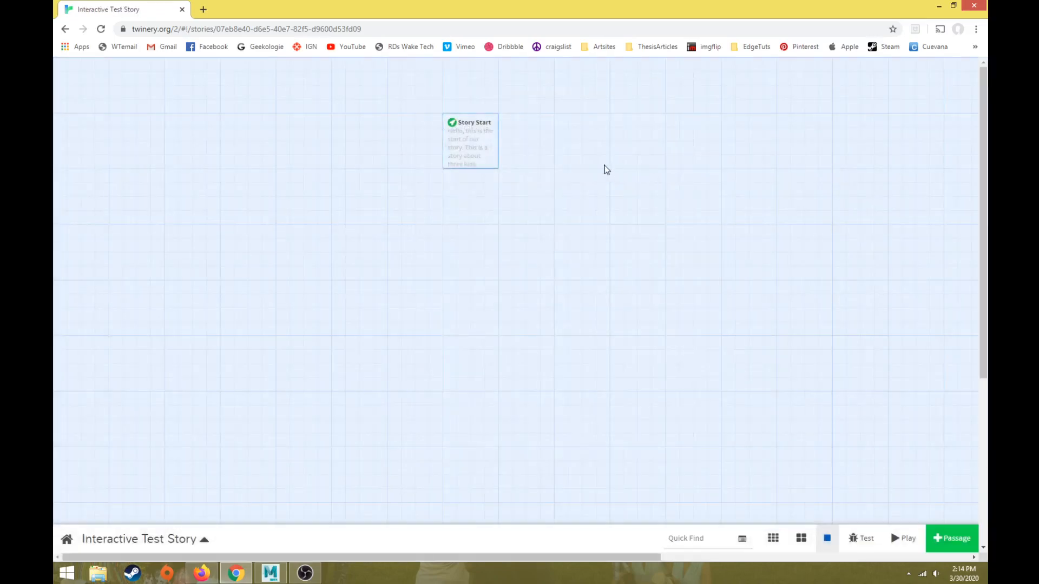
Step: Play the story to preview the Story Start passage
mouse_move(472, 138)
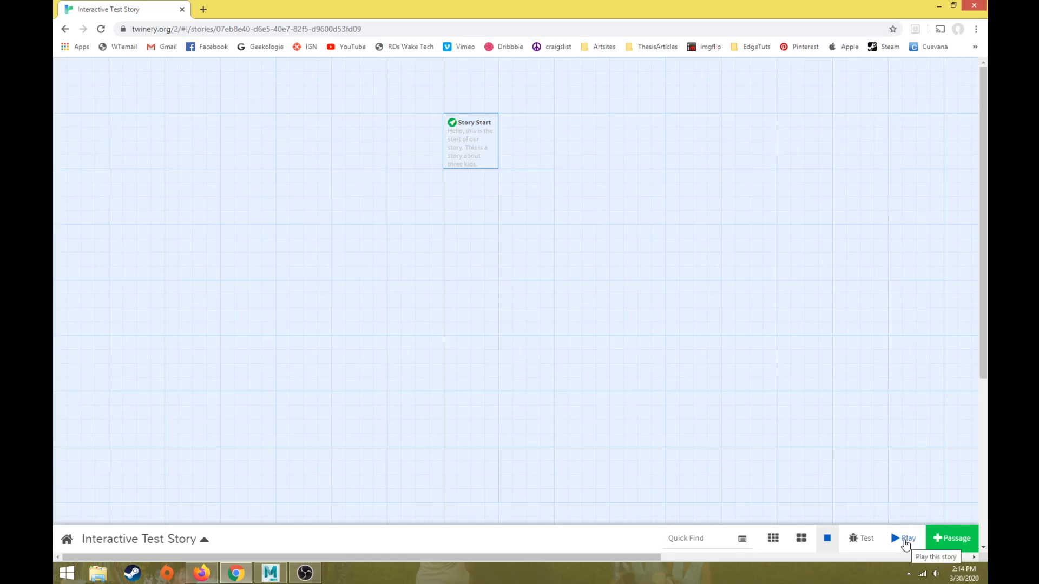
left_click(906, 545)
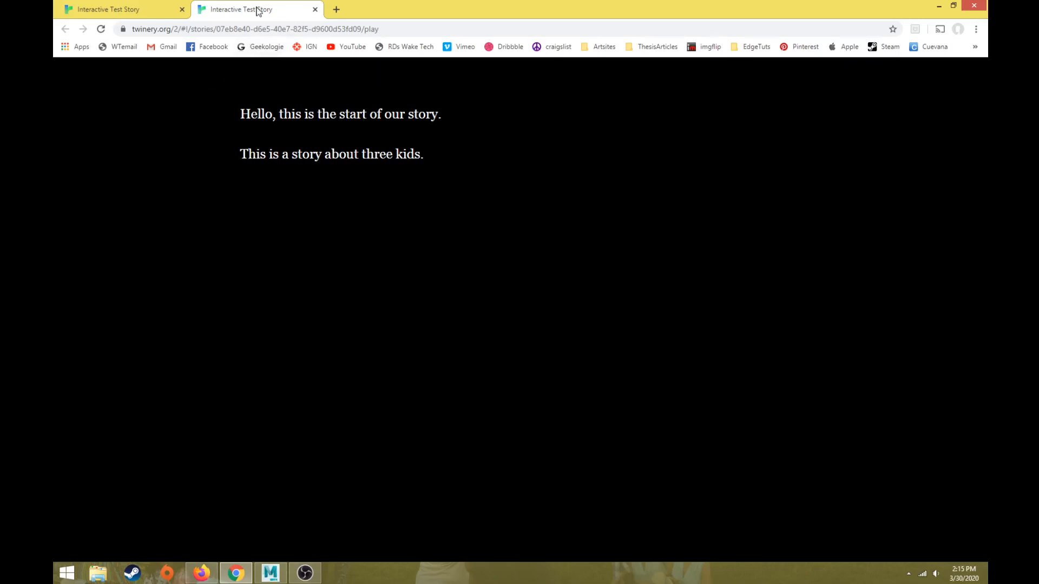
Step: Play the story again, compare its preview with the story map, and close the preview
left_click(148, 8)
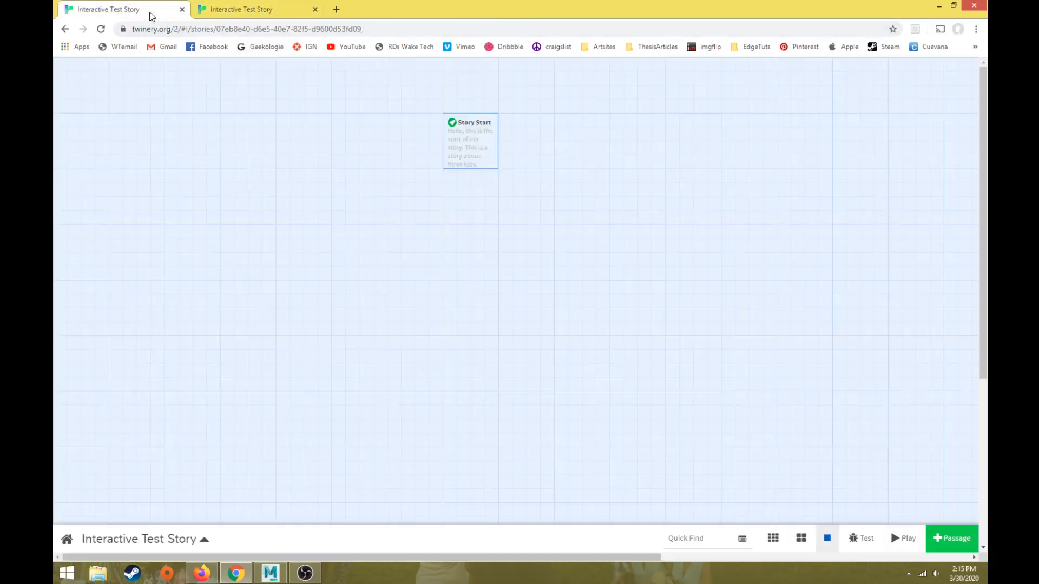
left_click(905, 543)
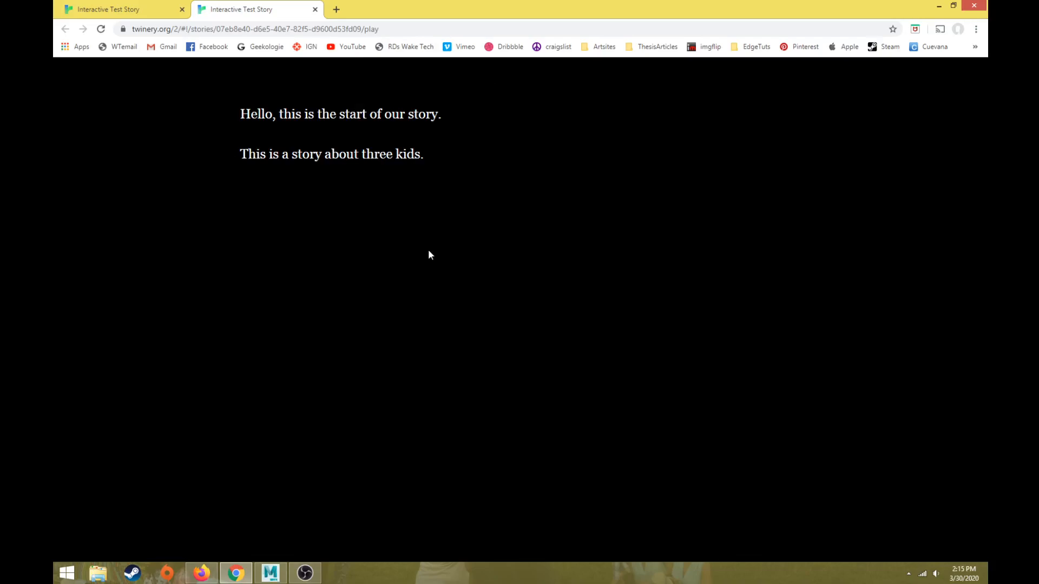
left_click(140, 11)
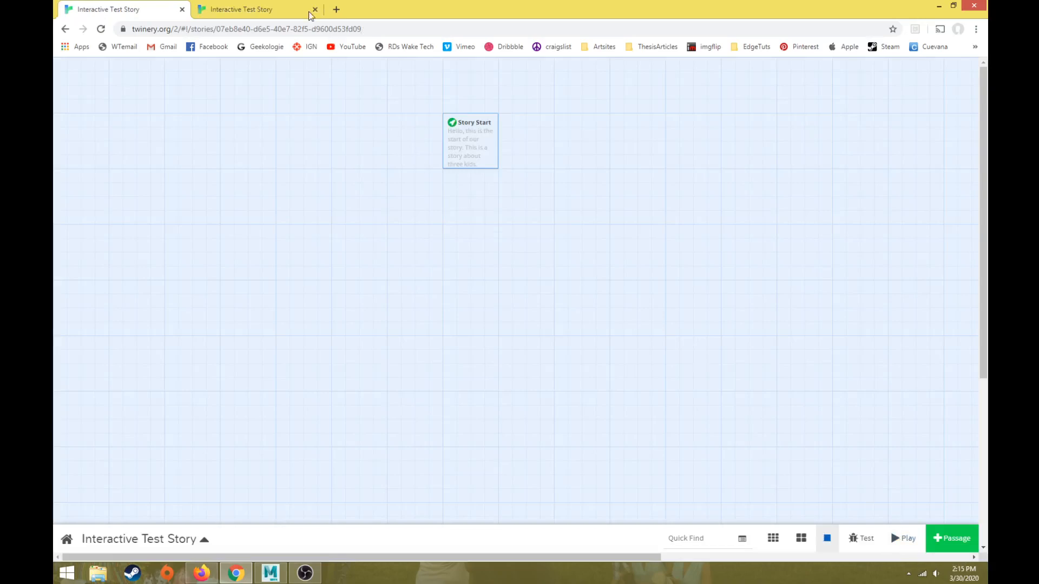
left_click(272, 7)
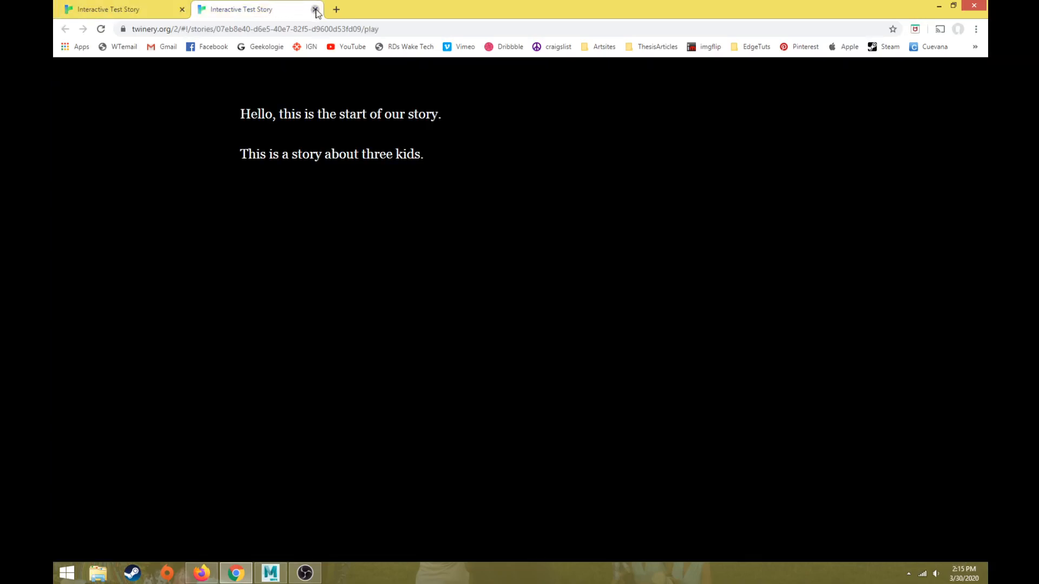
left_click(315, 9)
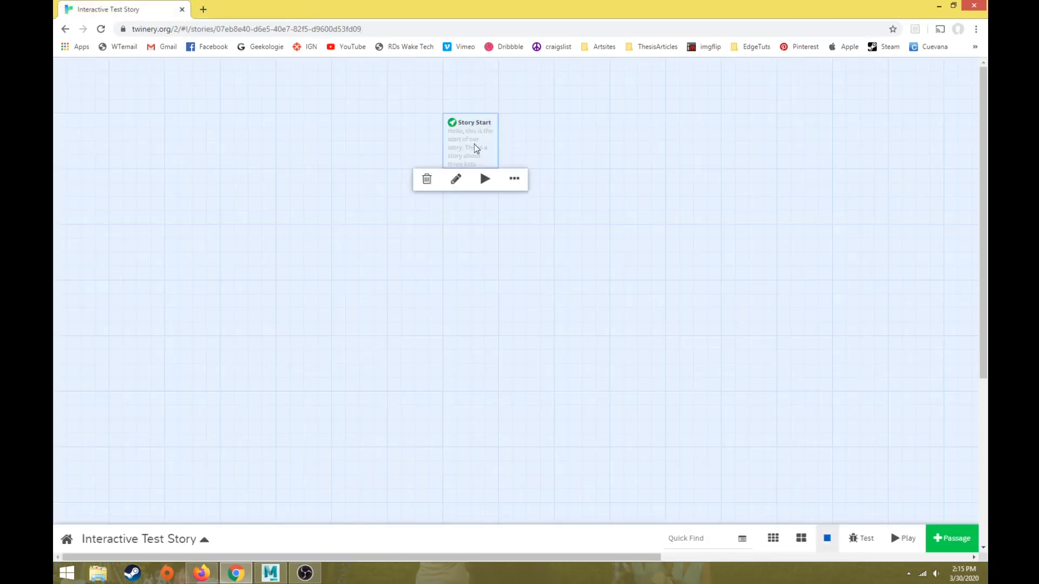
Step: Add a third paragraph reading "List of three kids." to the Story Start passage and close the passage editor
double_click(475, 147)
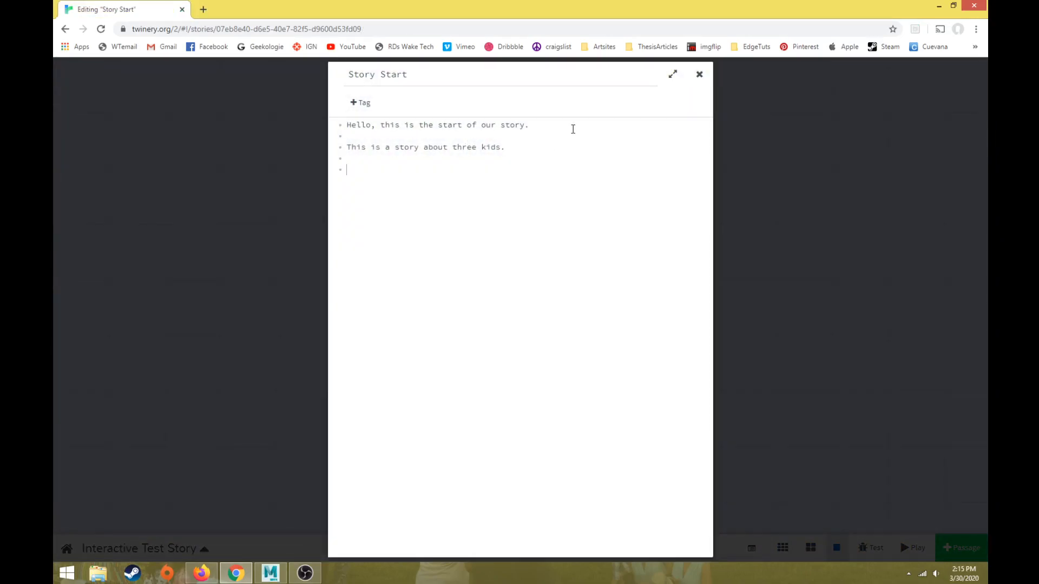
type("List of three kids.")
left_click(831, 216)
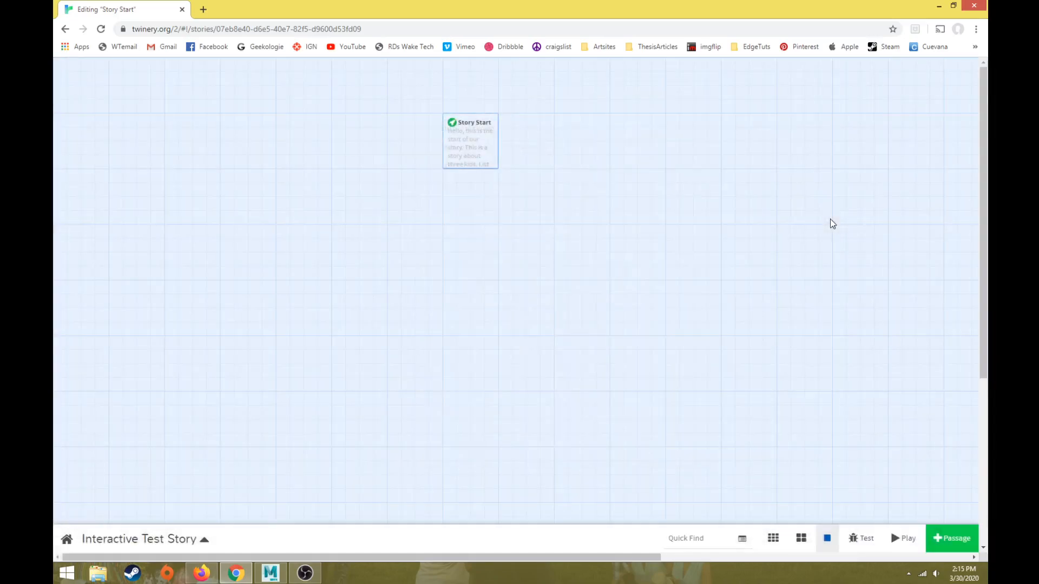
Step: Preview the story in play mode and test it starting from the Story Start passage, closing each preview
left_click(903, 538)
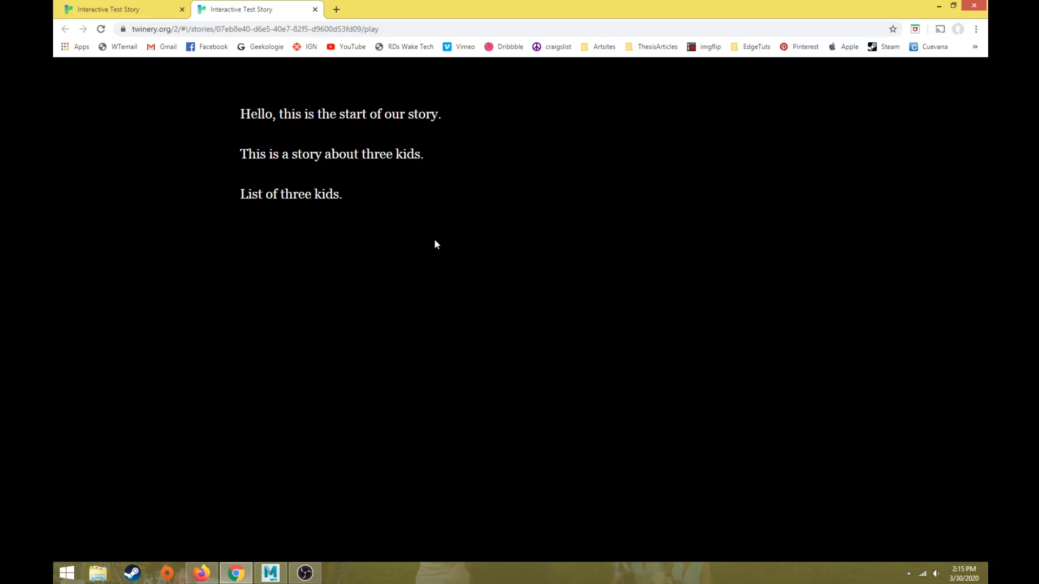
left_click(315, 10)
left_click(461, 144)
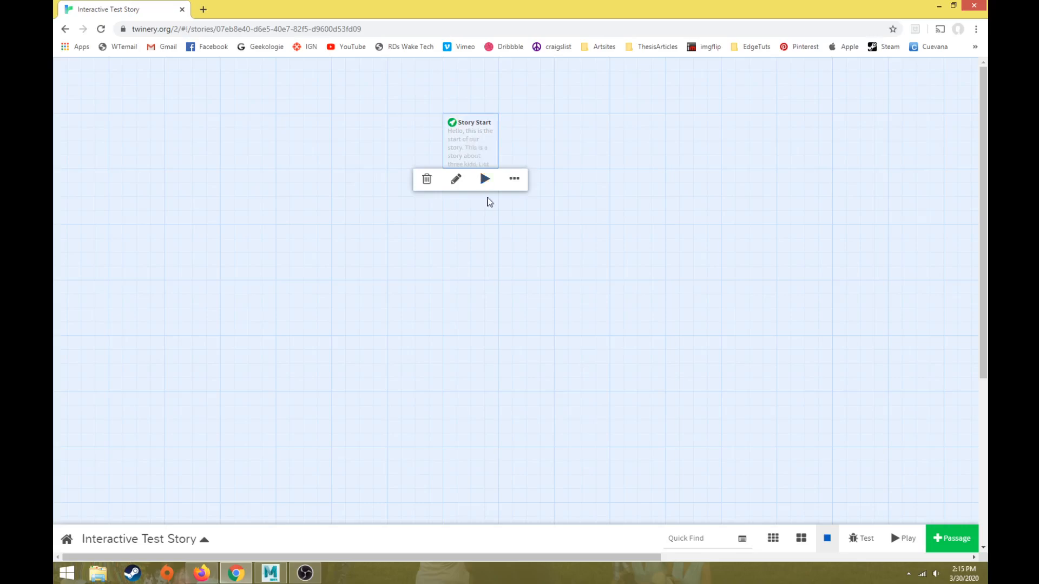
mouse_move(483, 142)
left_click(485, 179)
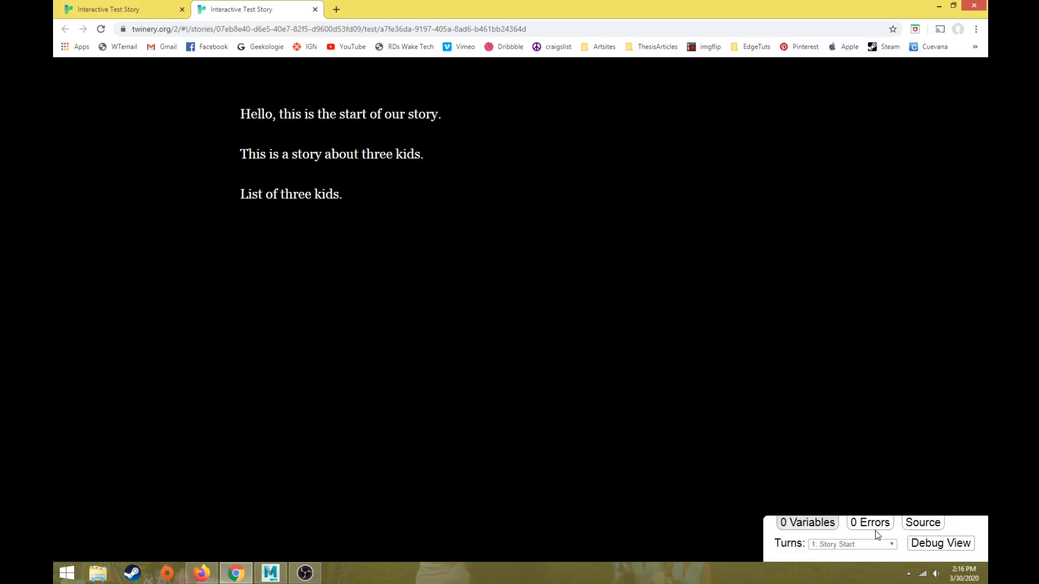
left_click(315, 9)
Step: Run the whole story in test mode and in play mode to compare them, closing each preview
left_click(865, 539)
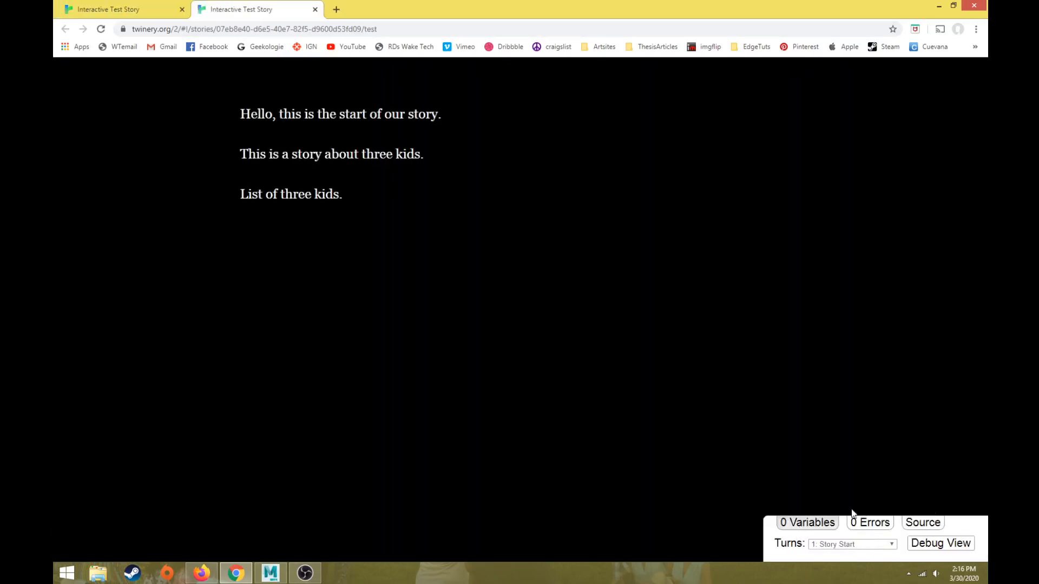
left_click(315, 10)
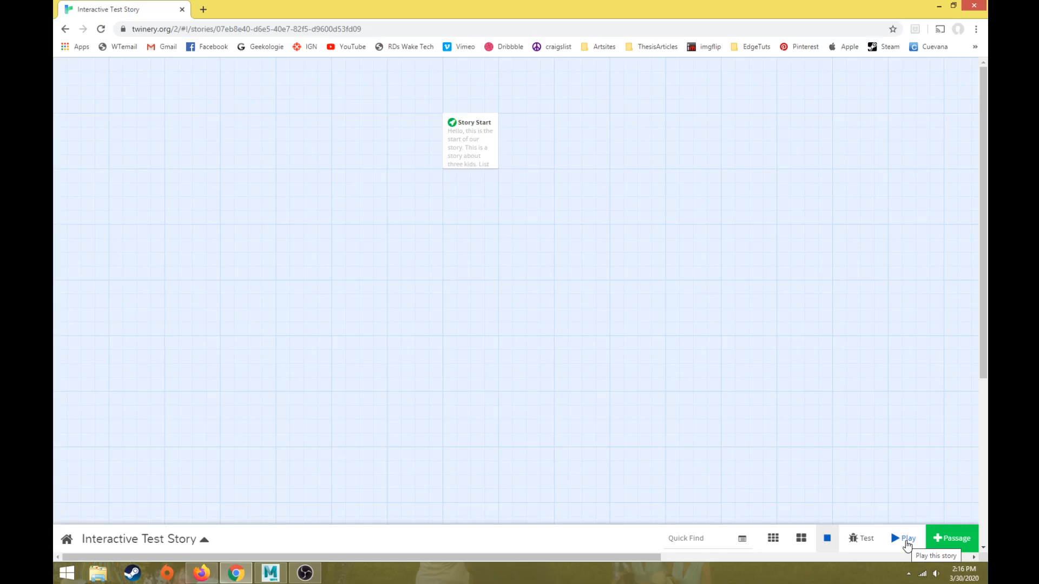
left_click(907, 540)
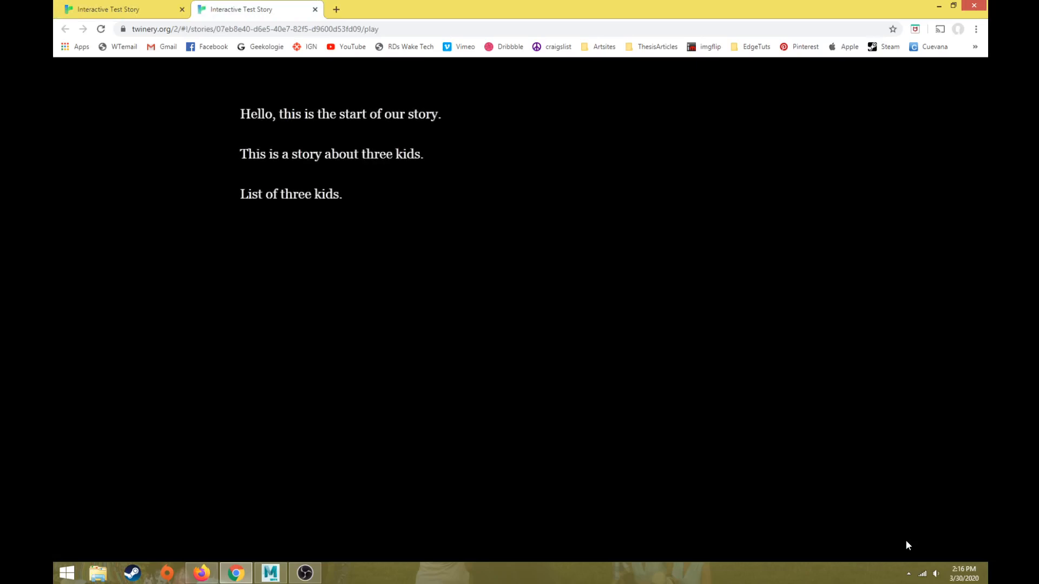
left_click(315, 10)
Step: In the Story Start passage, replace the line "List of three kids." with "The story continues here..."
left_click(471, 144)
double_click(471, 144)
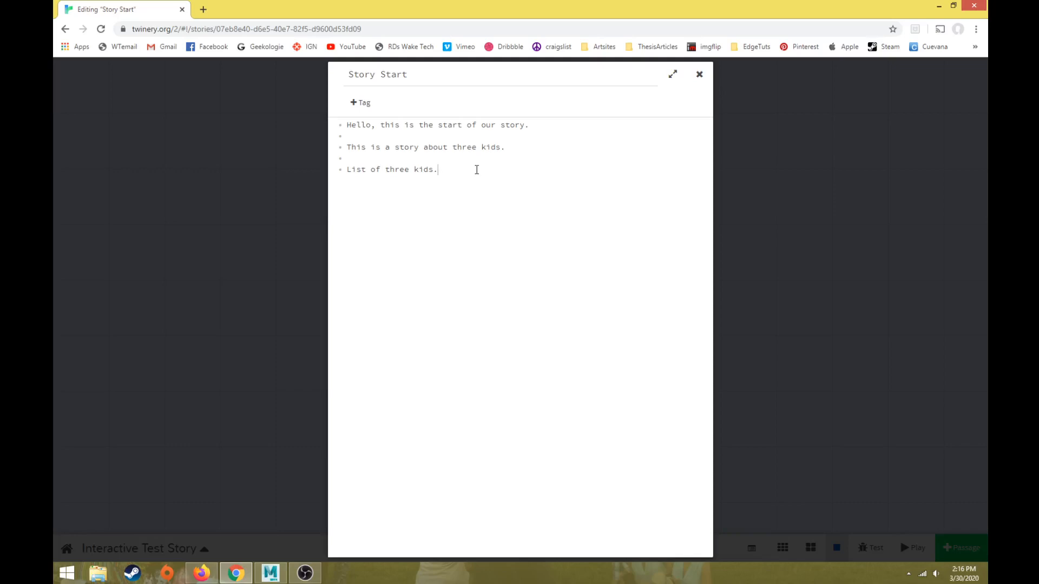
left_click_drag(477, 170, 312, 169)
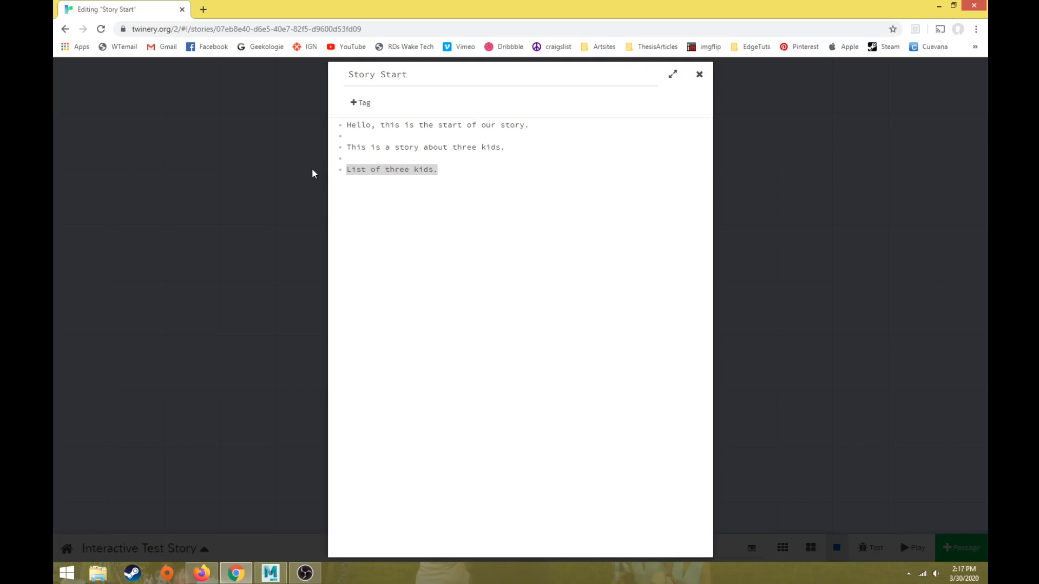
type("The so")
key("BackSpace")
type("tory continues here...")
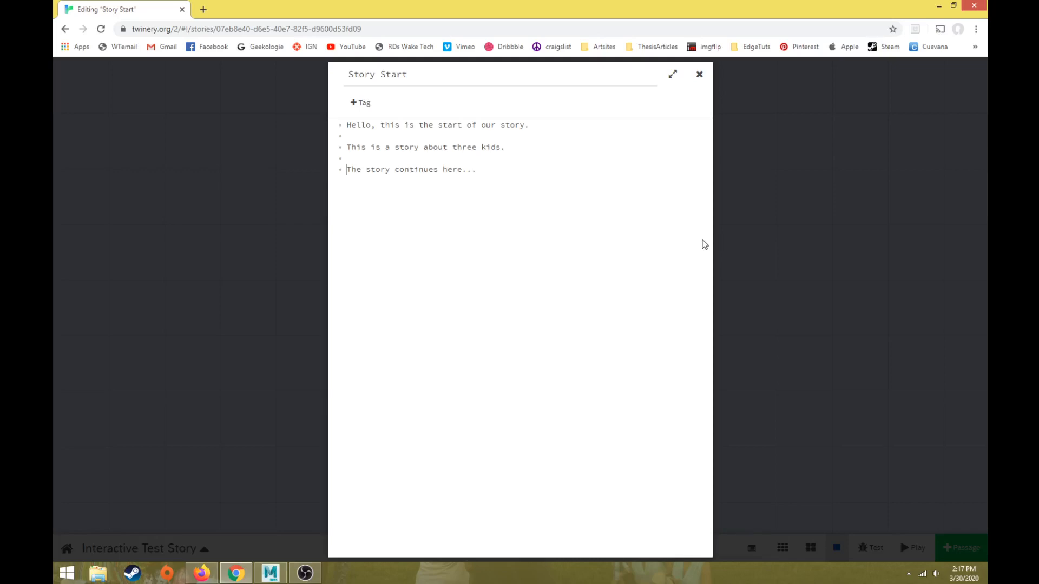
Step: Enclose "The story continues here..." in double square brackets to link it to a new passage, and close the passage editor
type("[[")
type("]]")
left_click_drag(357, 170, 488, 167)
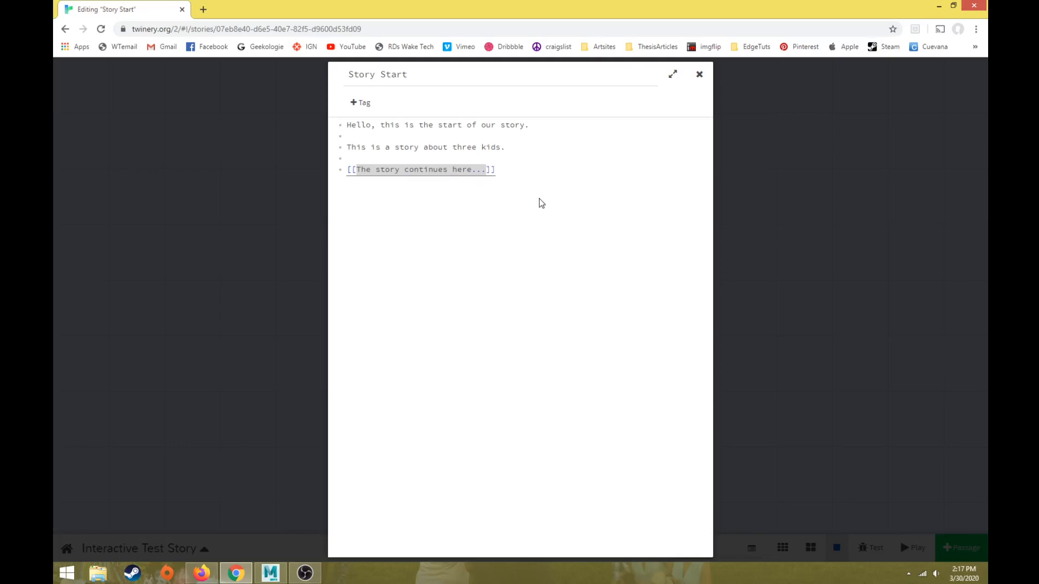
left_click(822, 180)
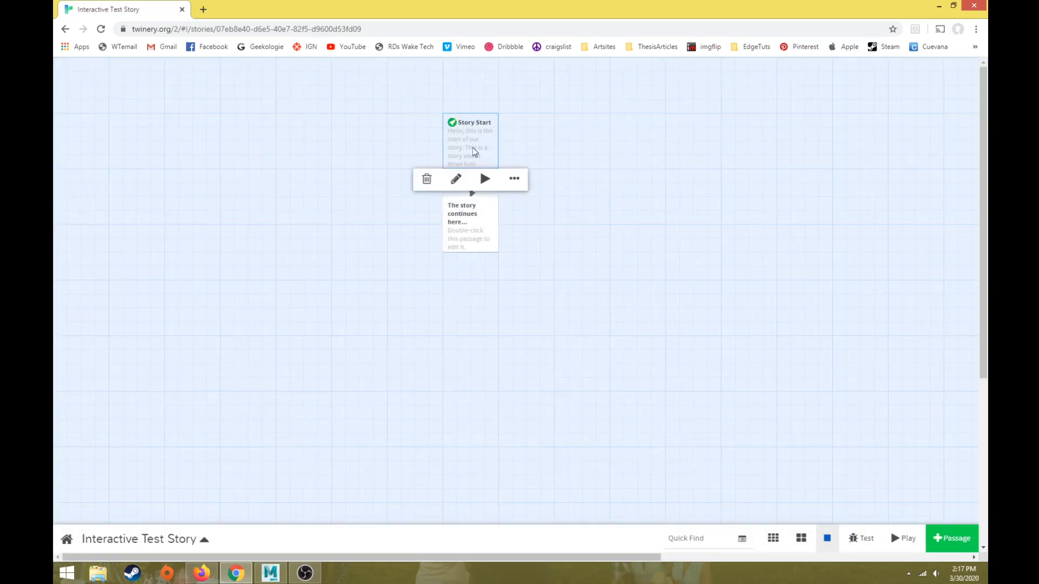
left_click(466, 236)
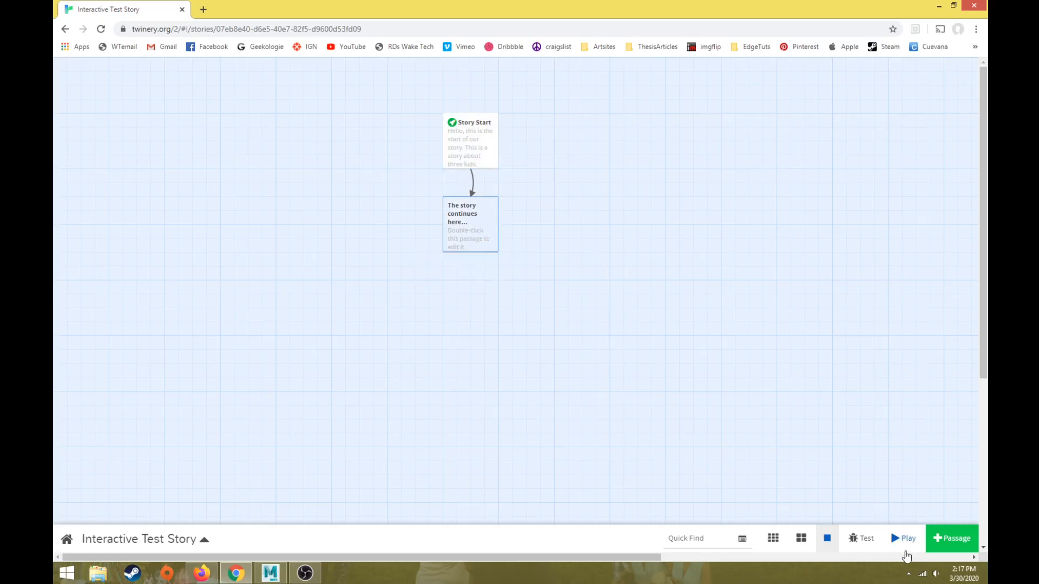
Step: Play the story, follow the "The story continues here..." link, move back and forward between the two passages, and close the preview
left_click(903, 541)
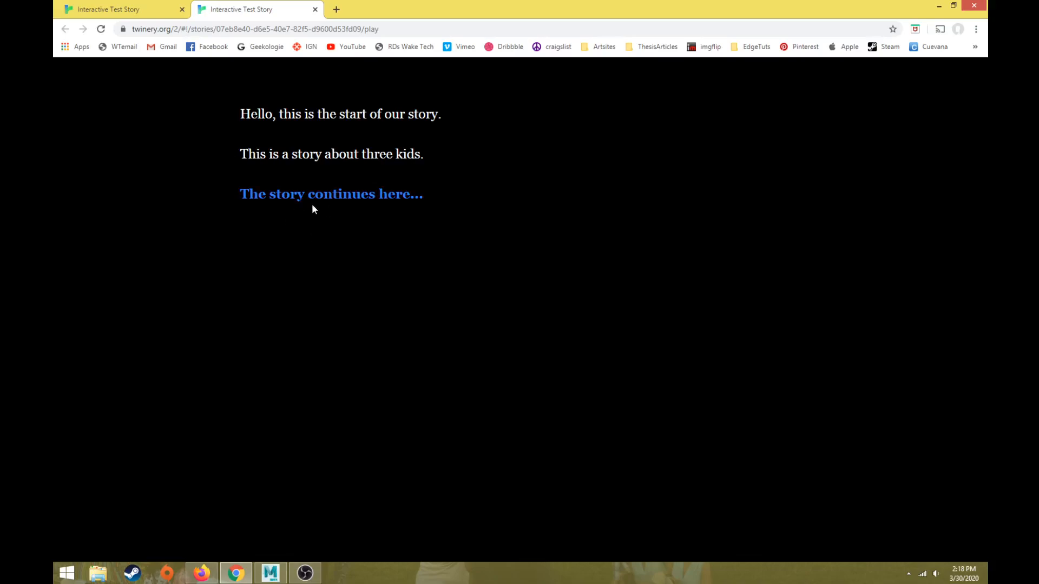
left_click(381, 196)
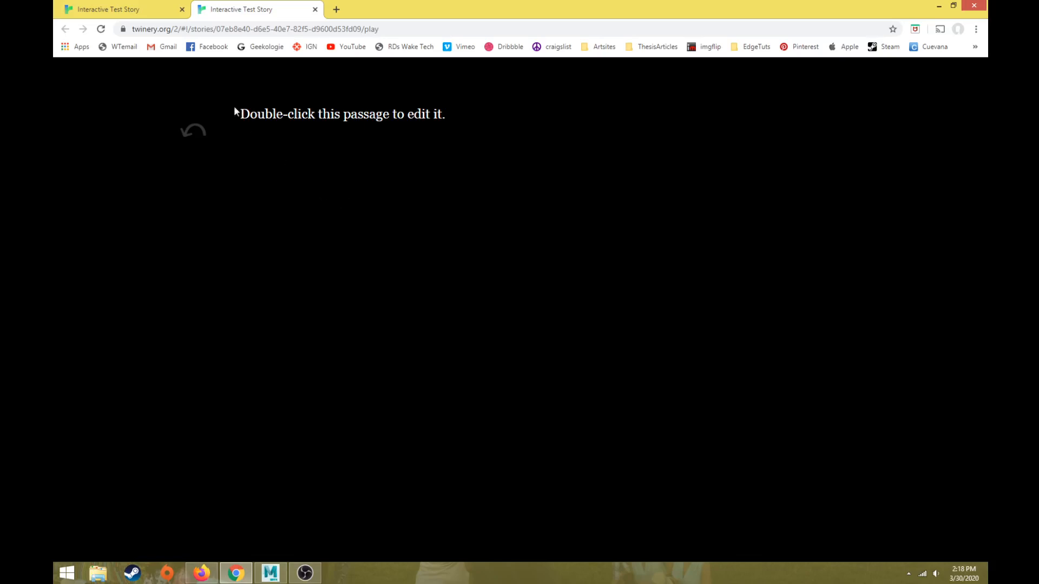
left_click(188, 135)
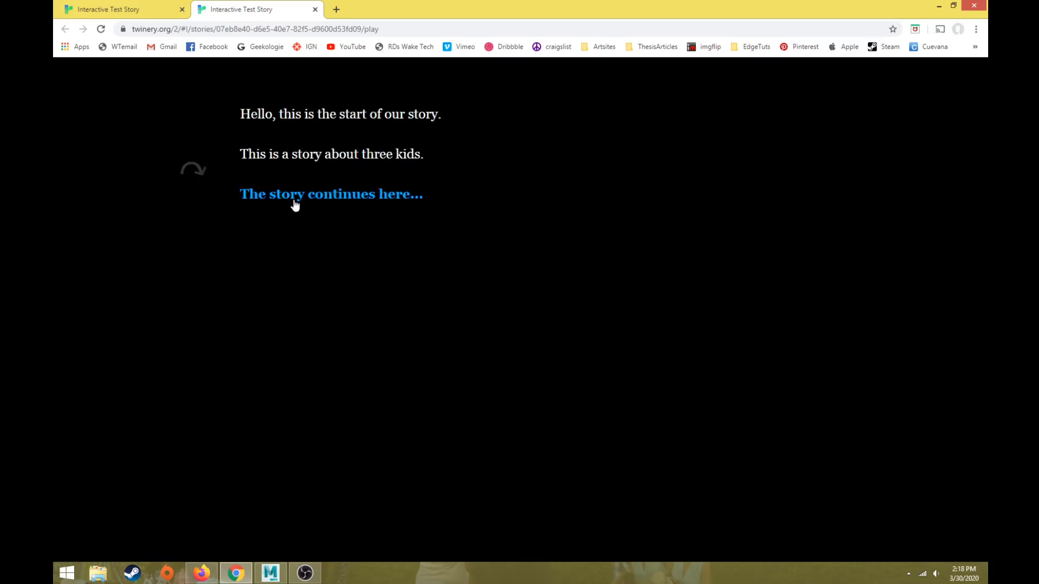
left_click(196, 170)
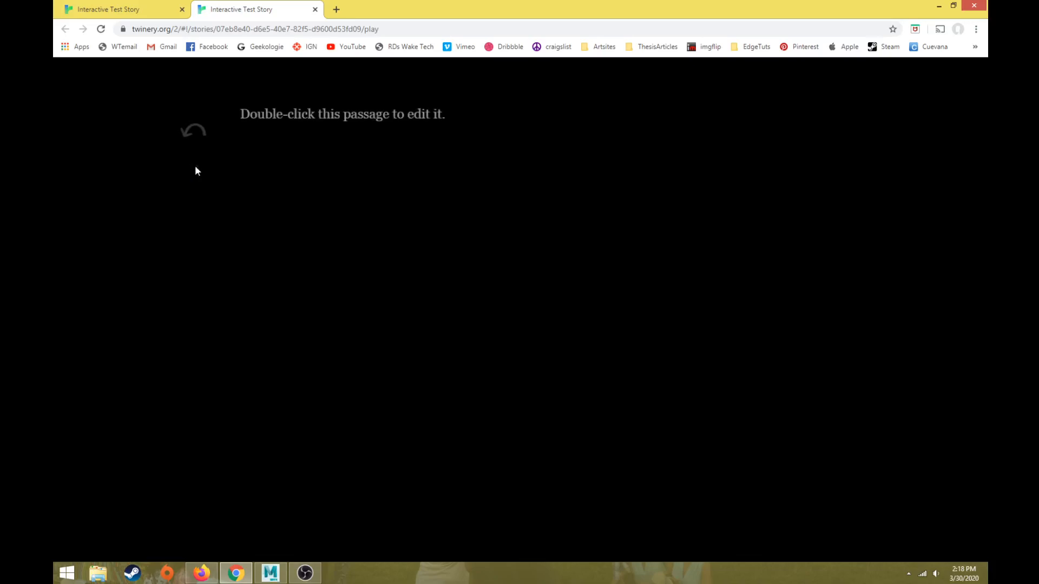
left_click(195, 131)
left_click(194, 169)
left_click(195, 134)
left_click(196, 170)
left_click(315, 9)
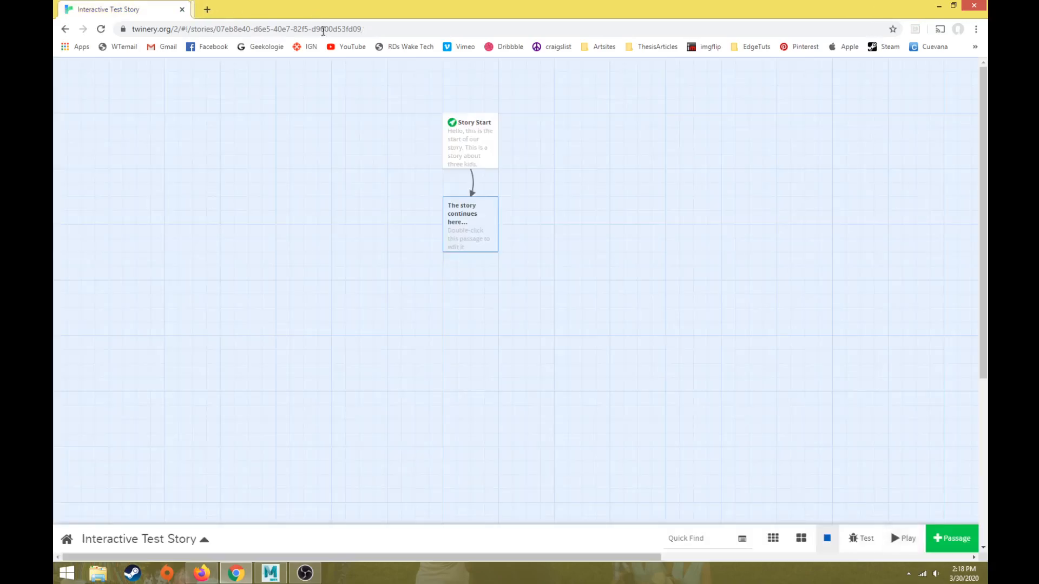
Step: Replace the placeholder text of the "The story continues here..." passage with "This story is a day in the life of three kids."
left_click(463, 143)
double_click(472, 233)
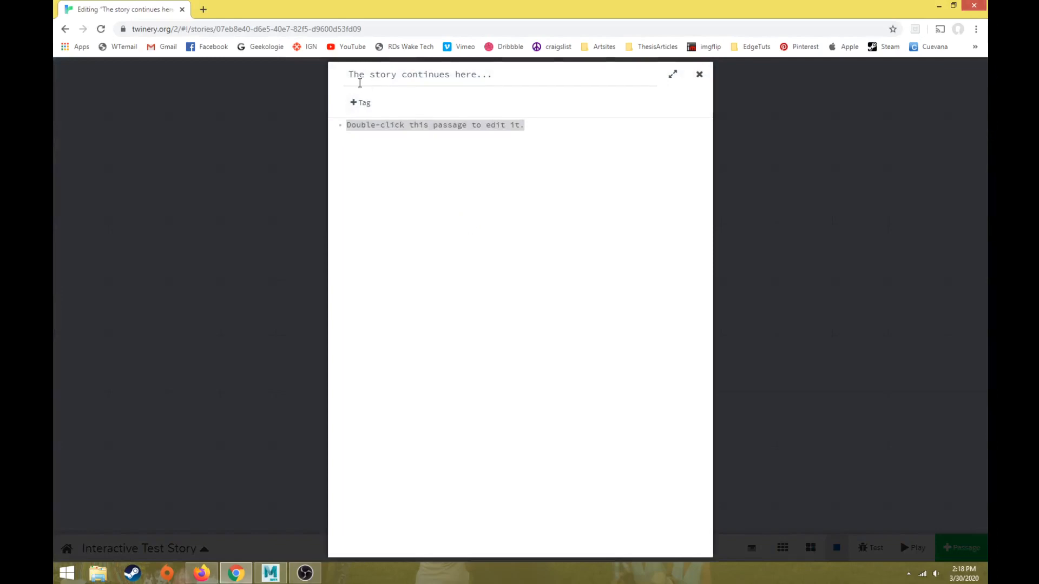
left_click_drag(591, 150, 205, 121)
type("This story")
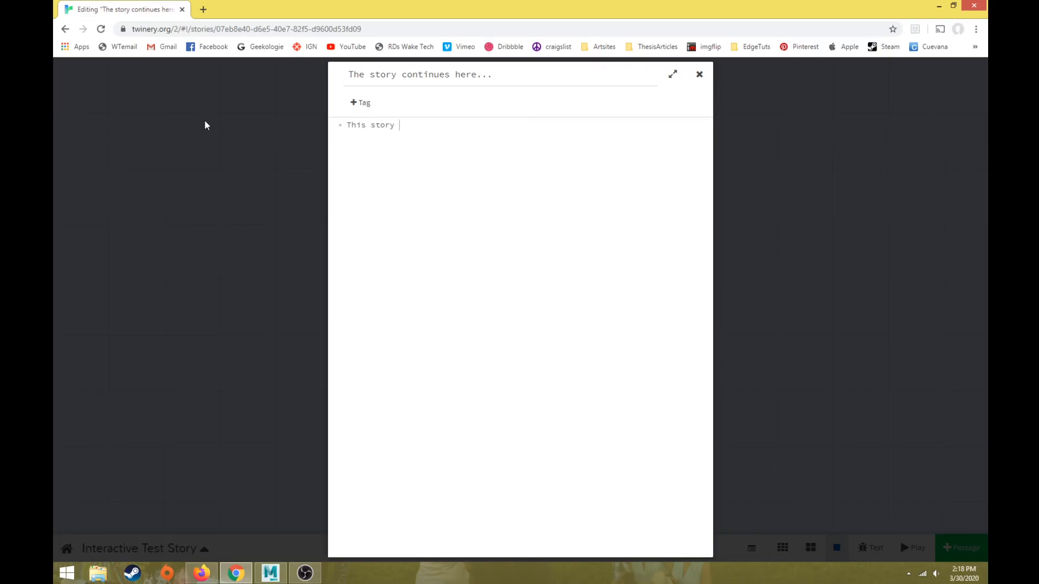
type(" is a day in the life of three kids.")
Step: Below a blank line, list the kids Ned, Bob and Sally on separate lines
key("Return")
key("Return")
type("Ned ")
type("Bob")
key("Return")
type("Sally")
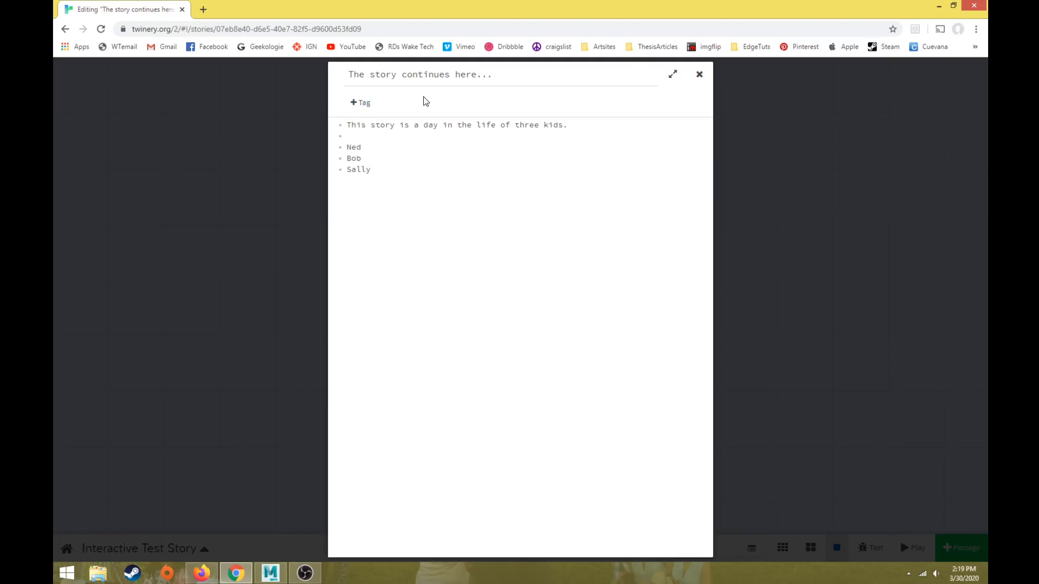
Step: Insert the paragraph "Click on the kid to learn more about their day." between the first sentence and the list of kids
left_click(580, 123)
key("Return")
key("Return")
type("Click on the kid to learn ")
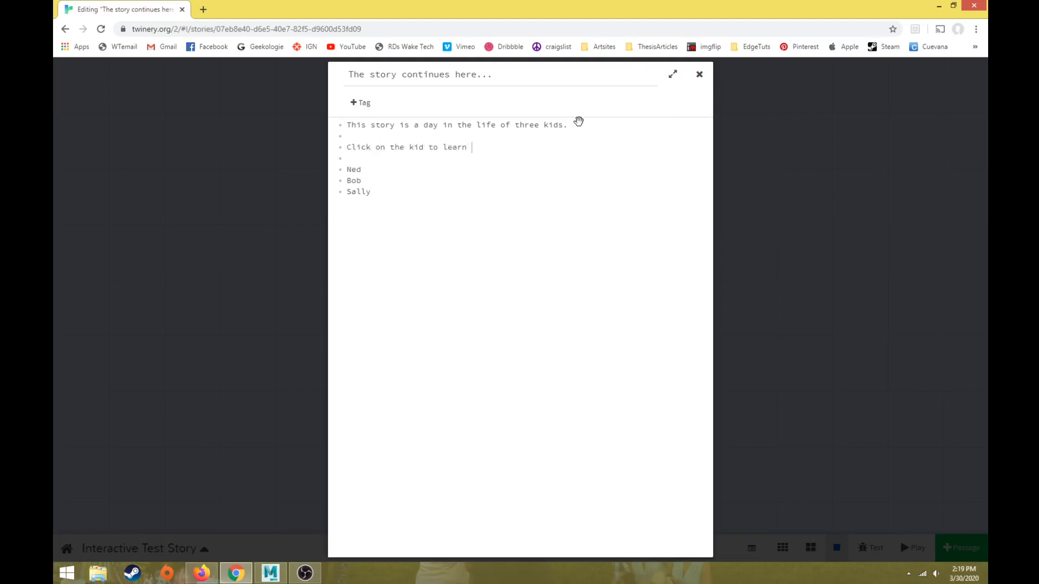
type("more about their day.")
Step: Enclose Ned, Bob and Sally each in double square brackets to link them to new passages, and close the passage editor
left_click_drag(381, 192, 336, 171)
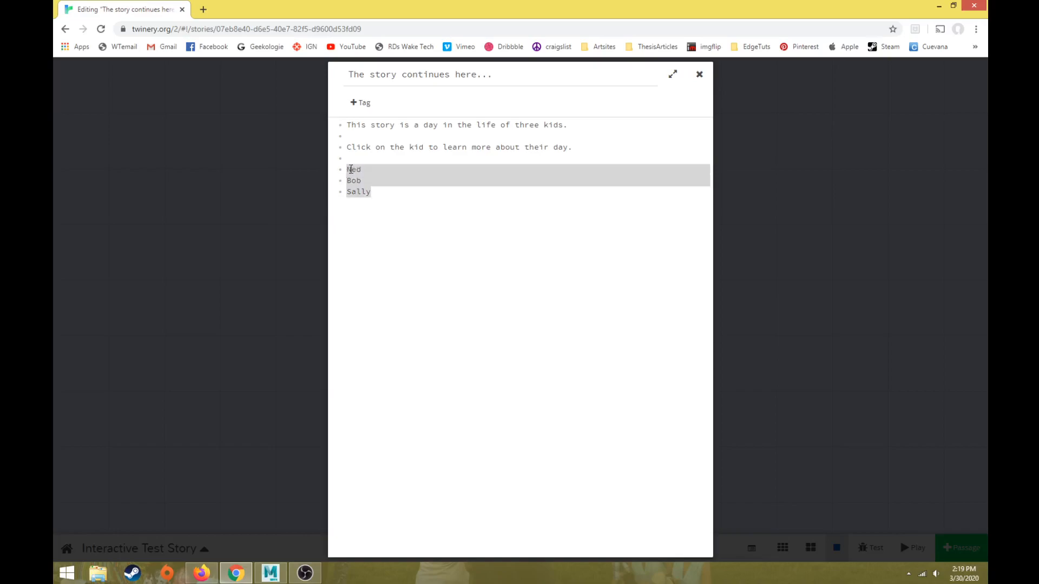
left_click(348, 170)
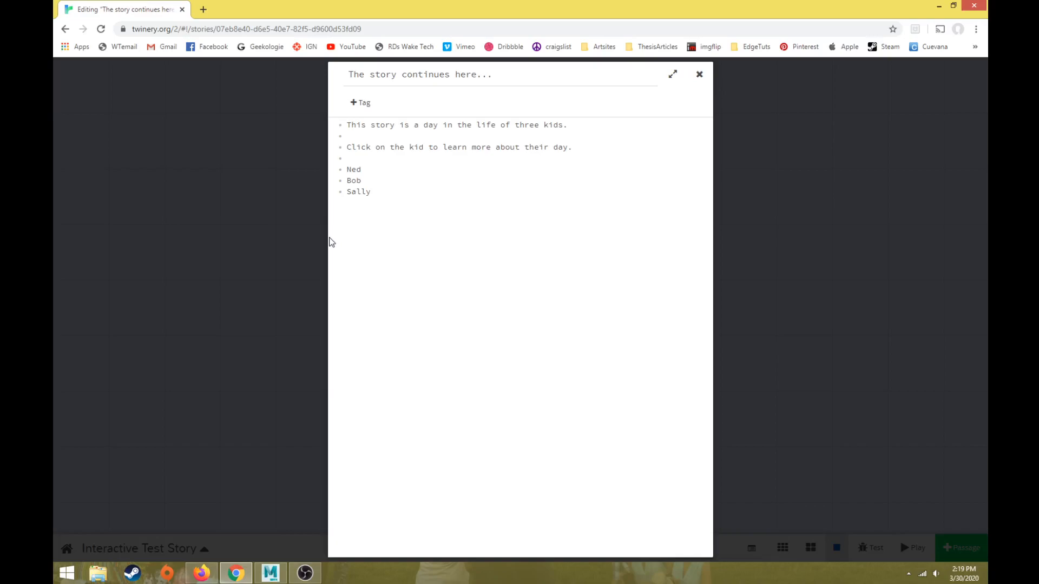
type("[[")
key("End")
type("]]")
left_click(349, 186)
type("[[")
left_click(377, 184)
type("]]")
left_click(347, 193)
type("[[")
left_click(382, 191)
type("]]")
left_click(784, 142)
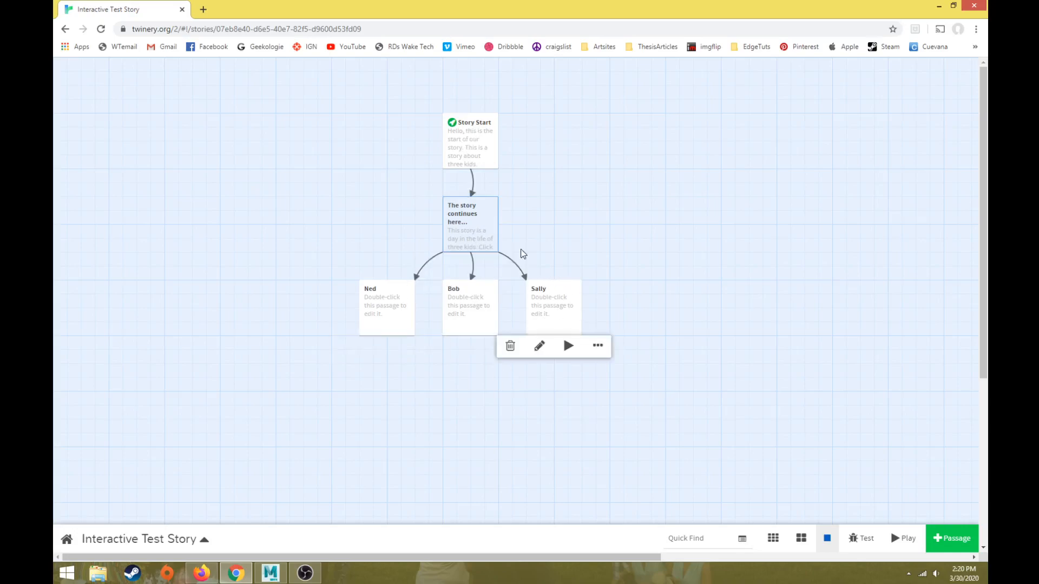
Step: Play the story and follow the "The story continues here..." link to check the linked list of kids
left_click(479, 138)
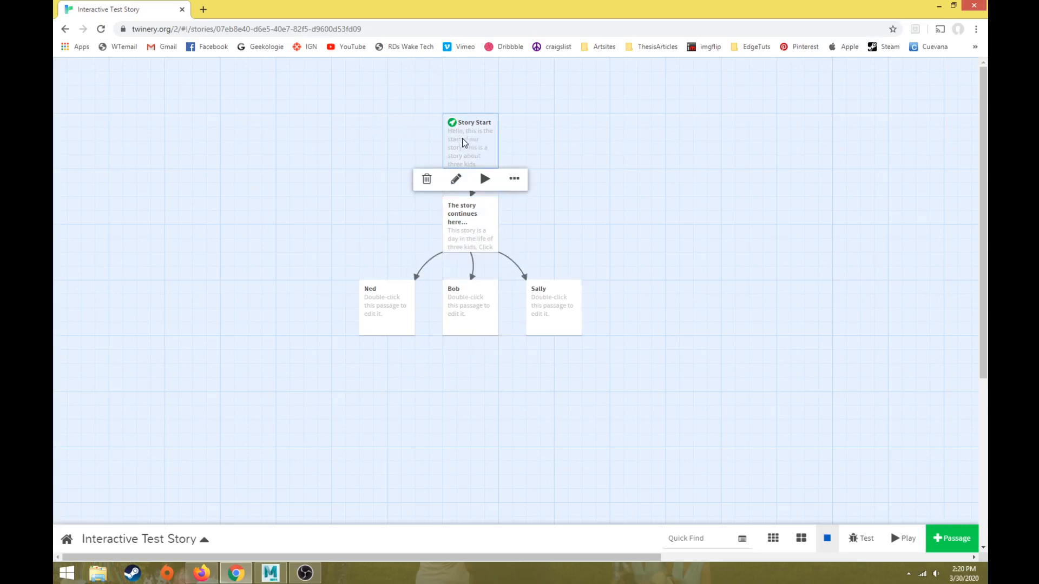
left_click(463, 217)
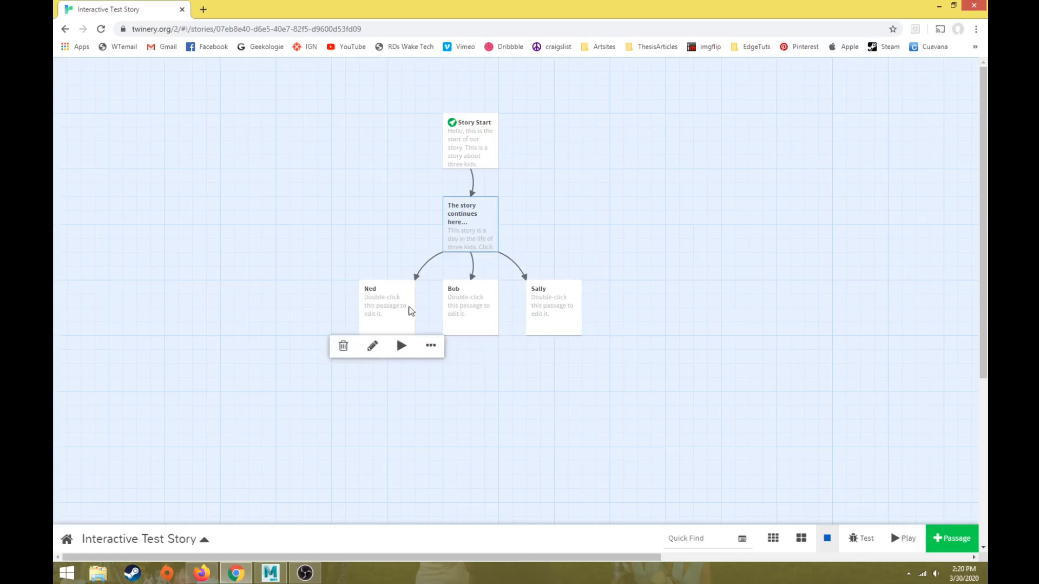
left_click(906, 539)
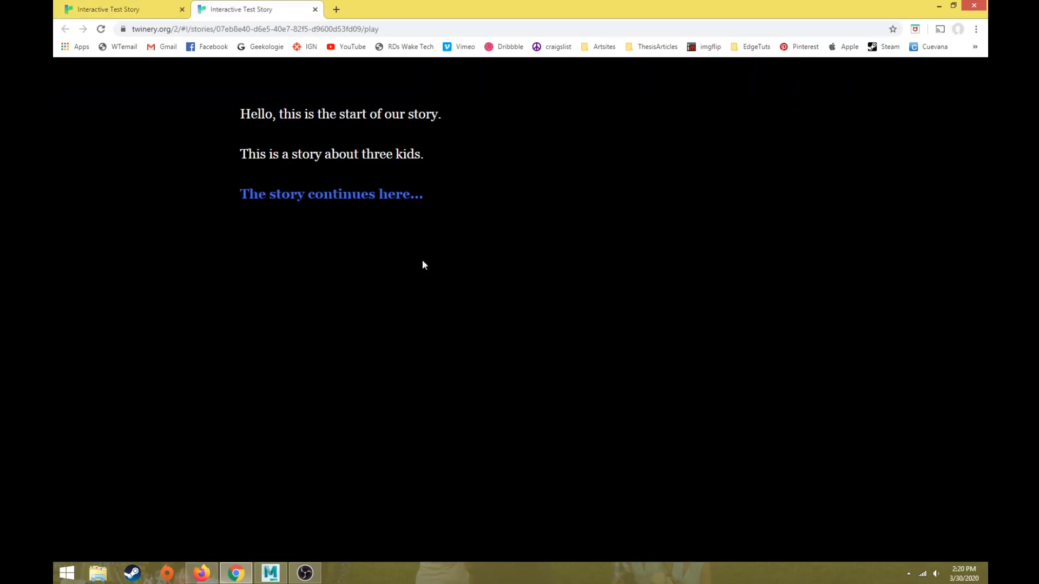
left_click(307, 196)
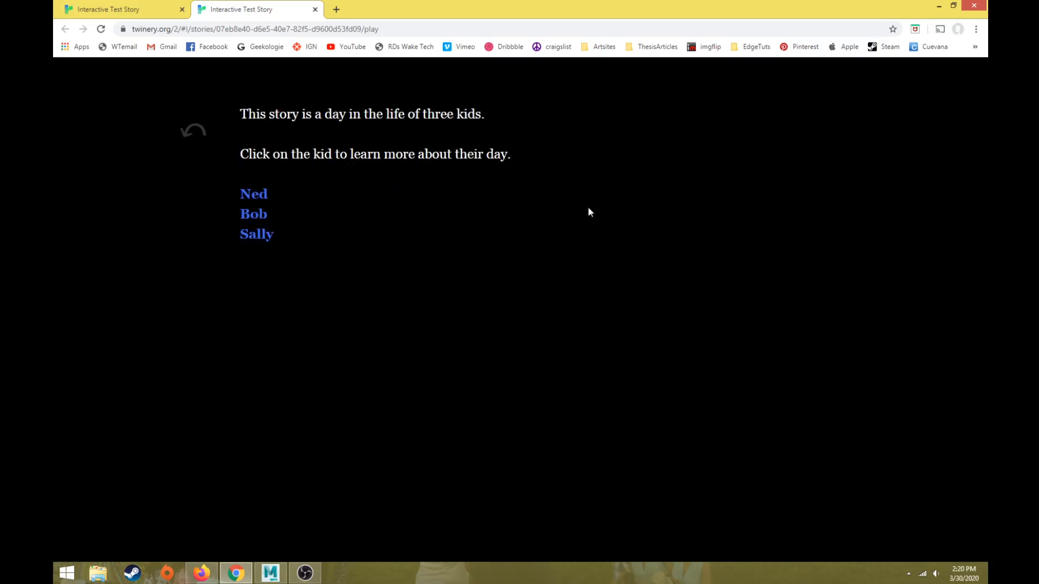
Step: Follow the Ned, Bob and Sally links in the played story, going back to the list of kids after each one
left_click(249, 197)
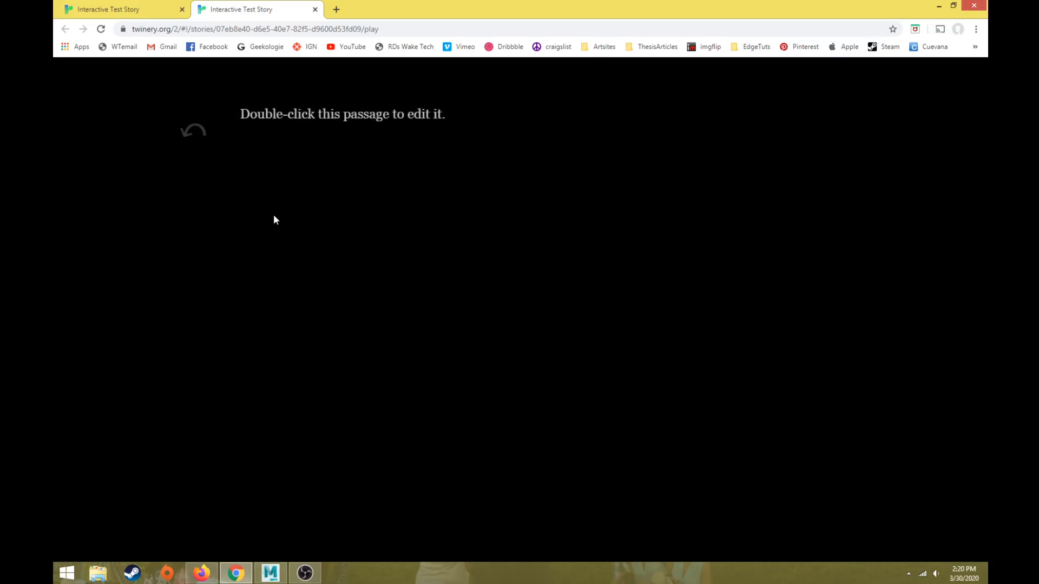
left_click(194, 136)
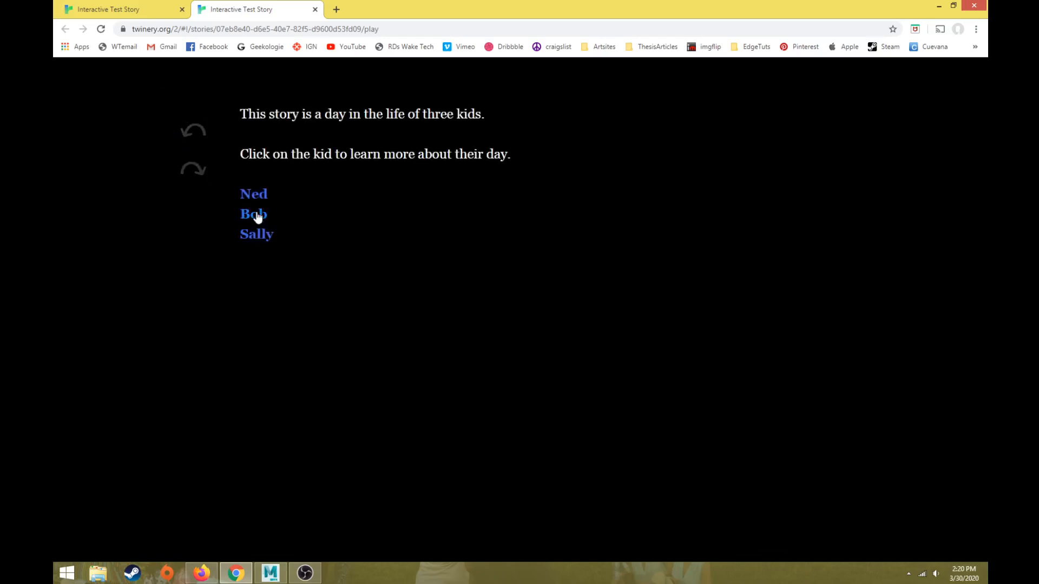
left_click(256, 217)
left_click(195, 134)
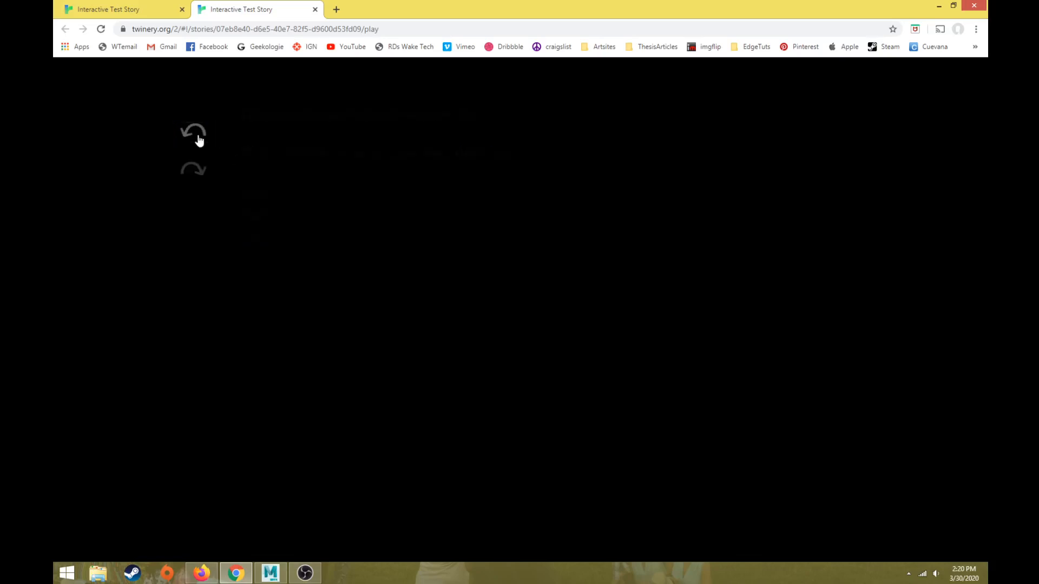
left_click(260, 238)
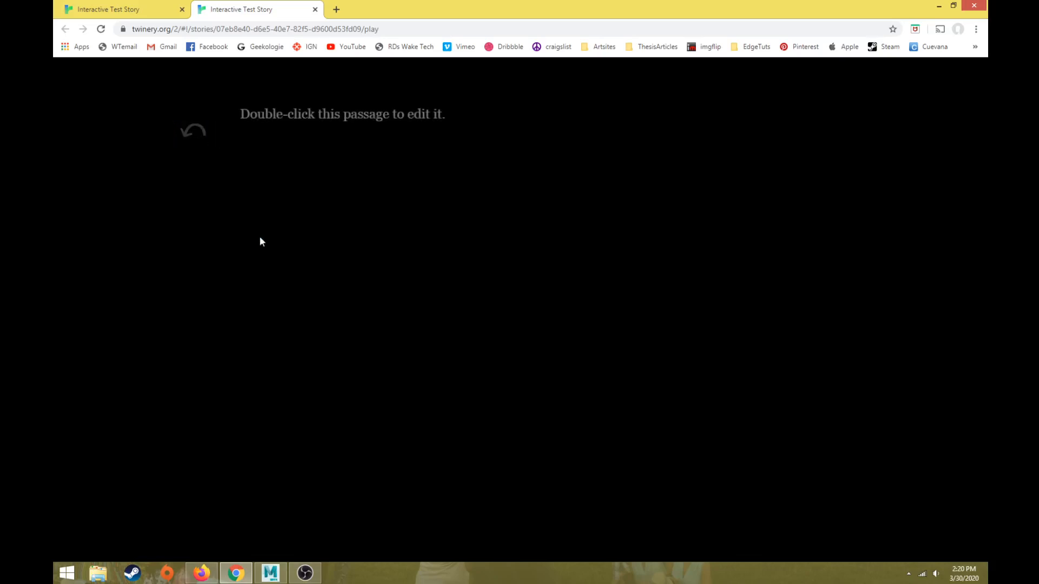
left_click(197, 135)
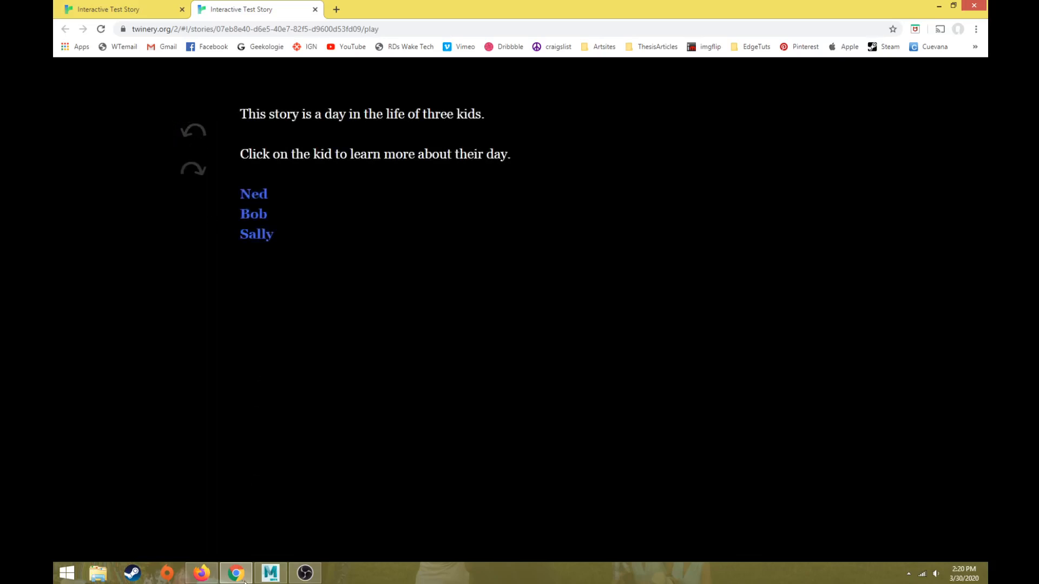
left_click(304, 573)
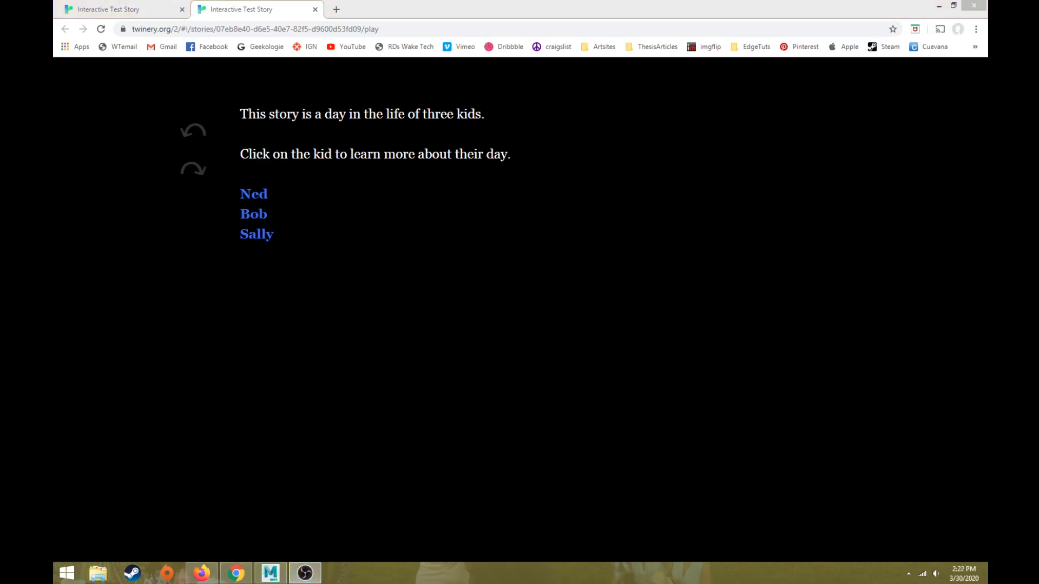
left_click(342, 327)
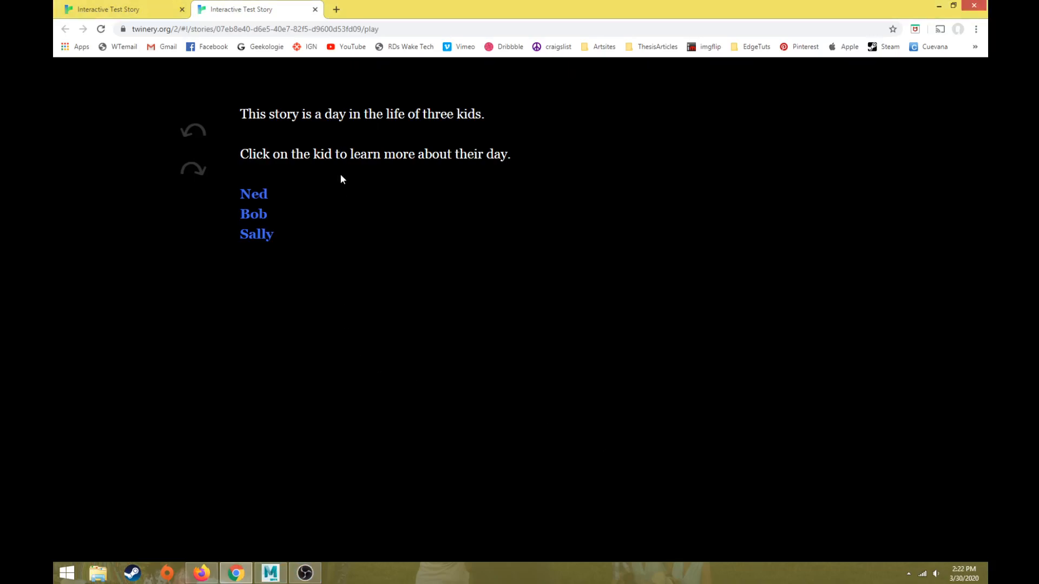
Step: Close the played story and review the kid links in the "The story continues here..." passage
left_click(314, 9)
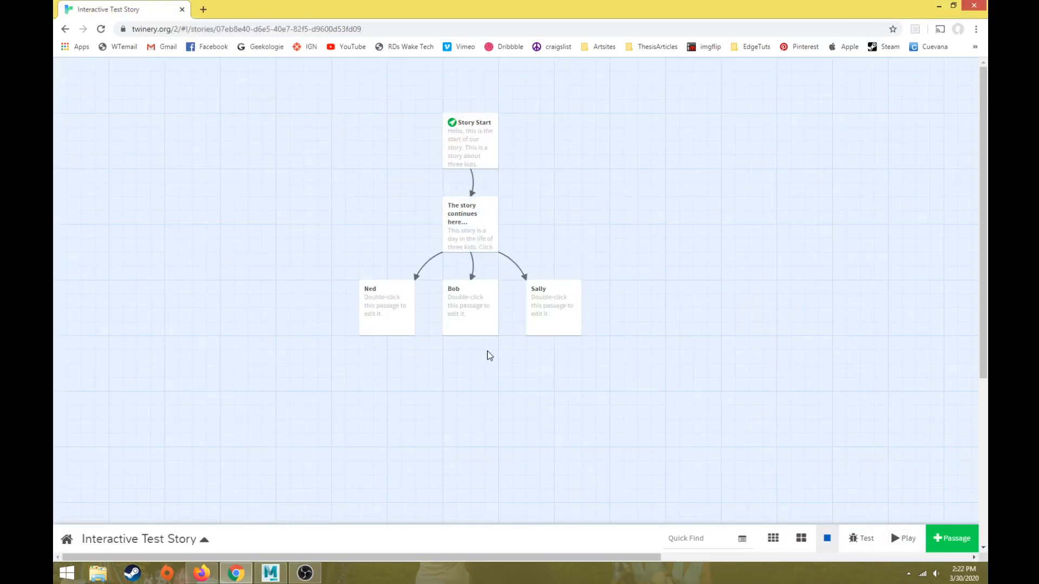
left_click(464, 216)
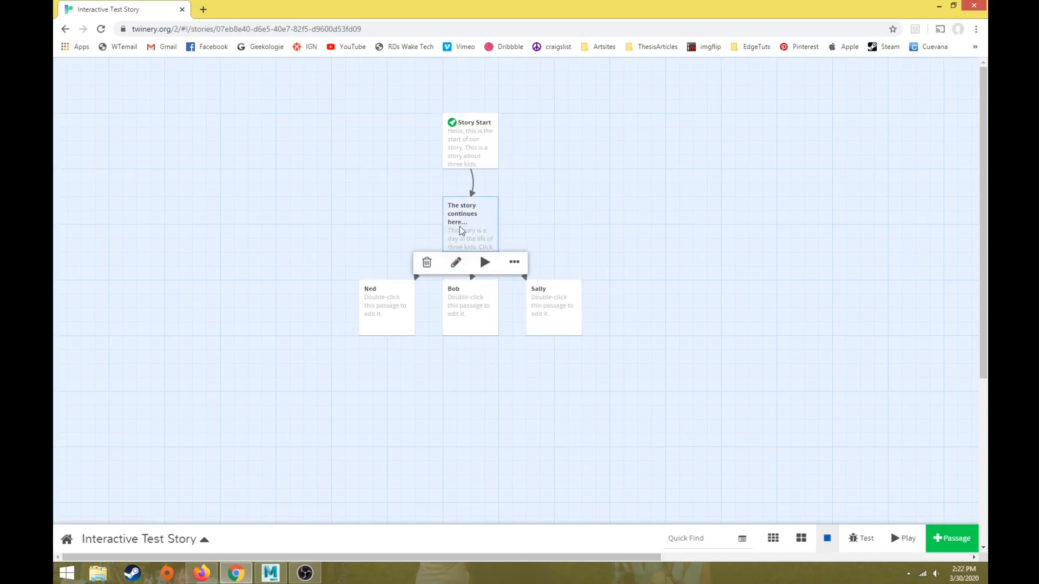
left_click(389, 295)
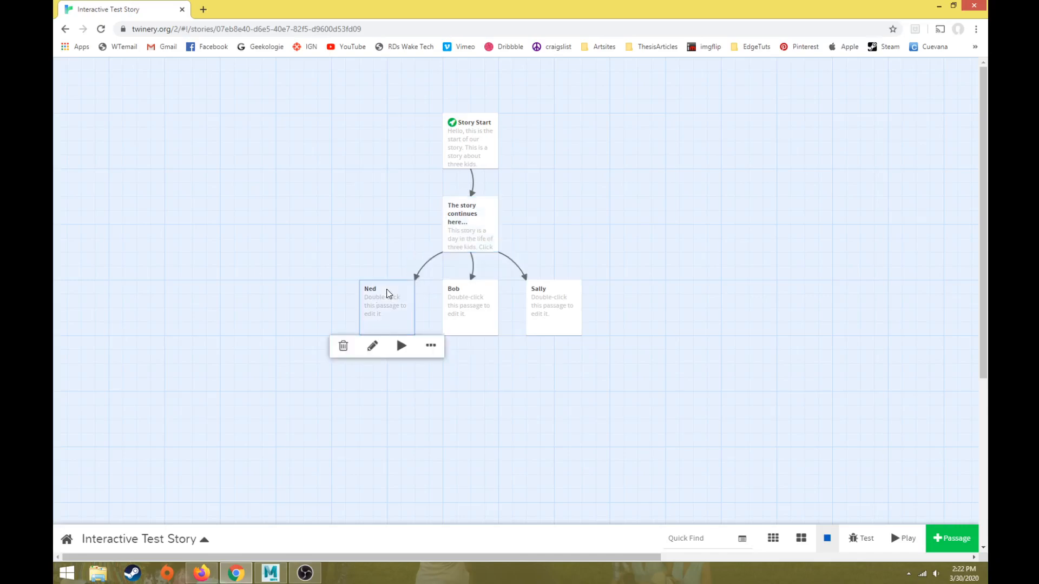
double_click(465, 238)
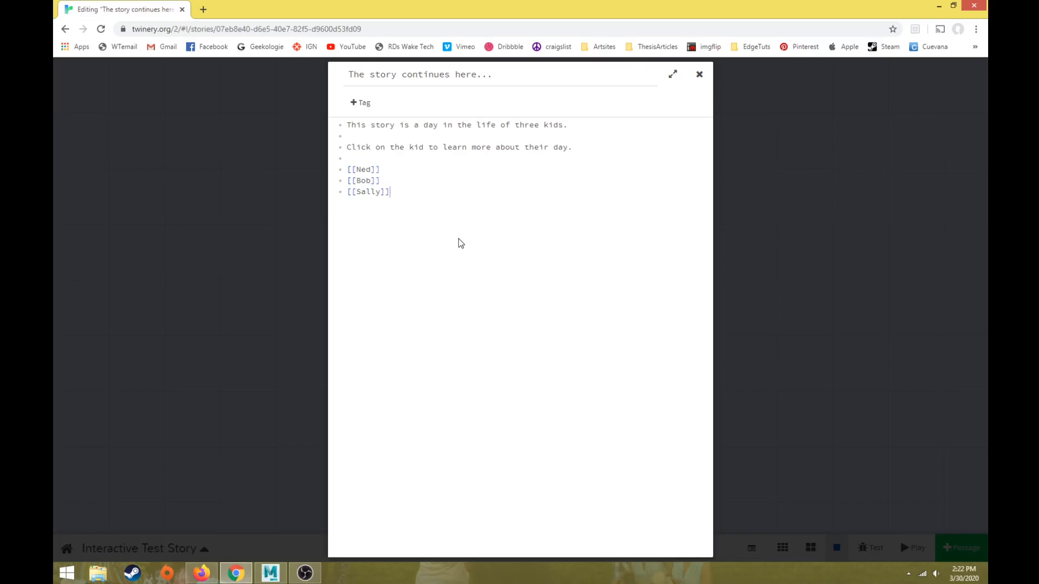
left_click(358, 171)
left_click(700, 76)
Step: Delete the Ned, Bob and Sally passages from the story map
left_click(385, 300)
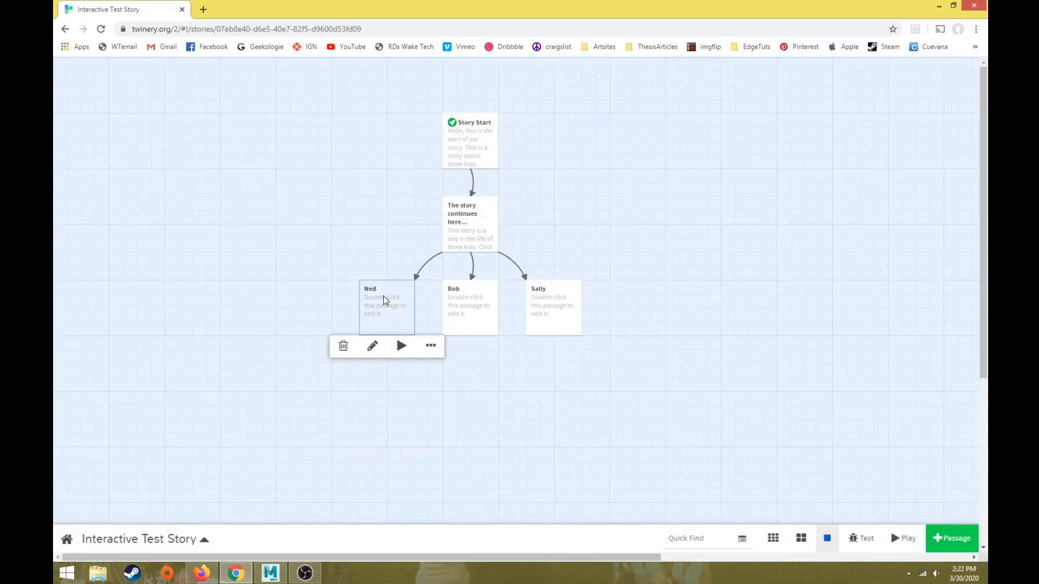
left_click_drag(298, 294, 611, 340)
right_click(390, 305)
left_click(343, 345)
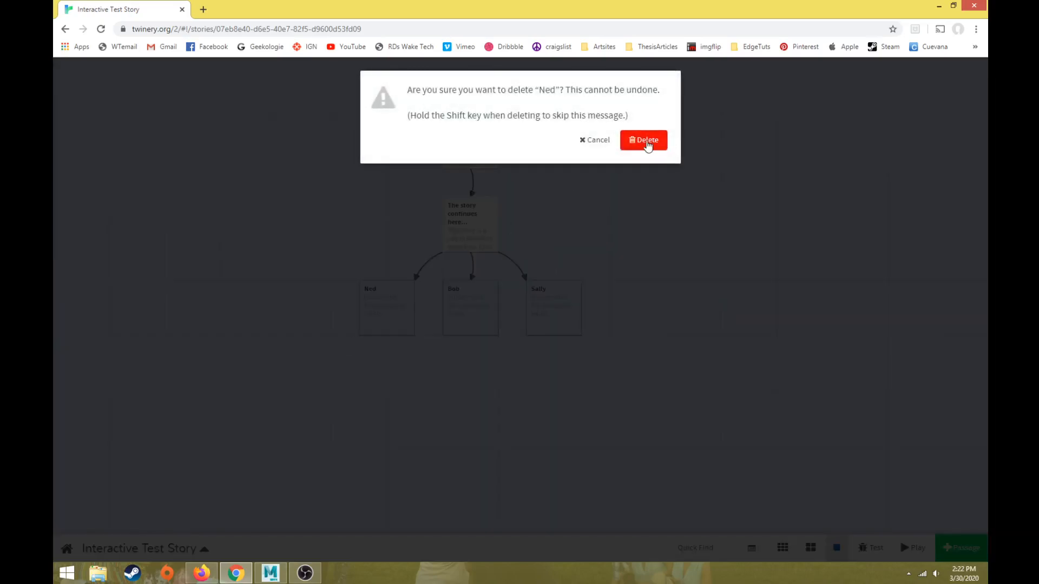
left_click(647, 142)
mouse_move(461, 304)
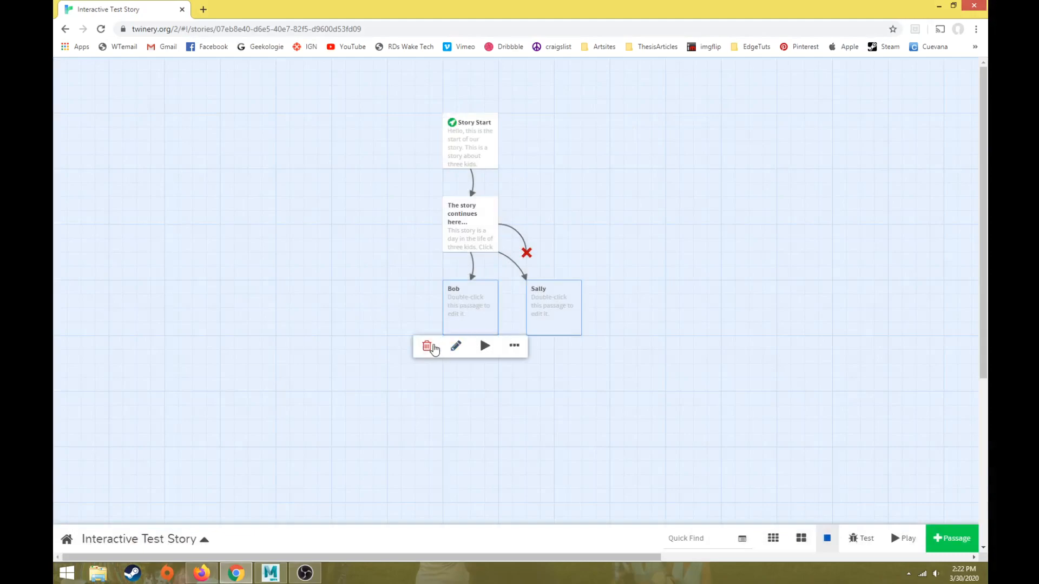
left_click(427, 346)
left_click(644, 141)
mouse_move(539, 305)
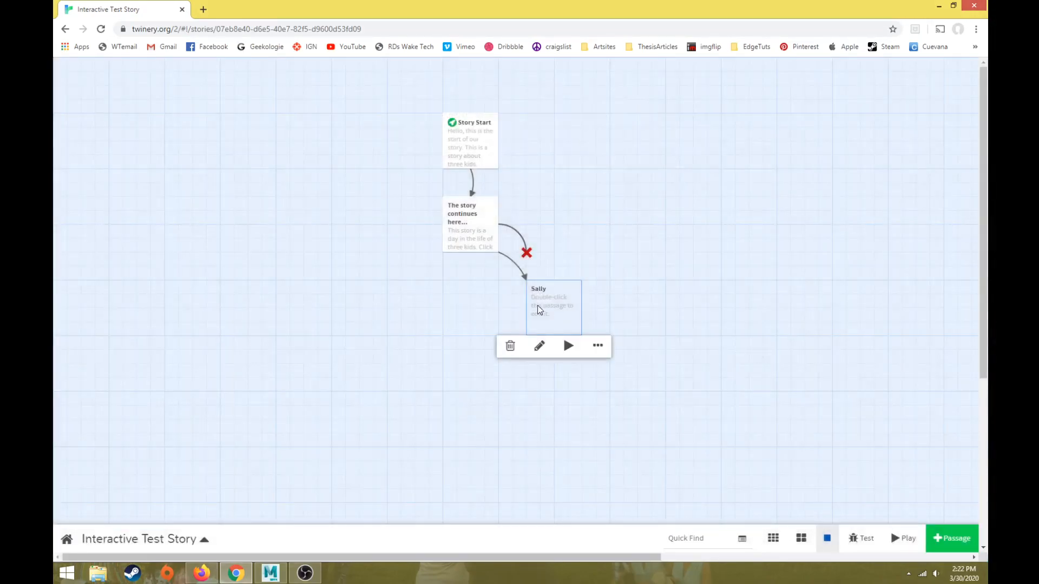
left_click(510, 346)
left_click(640, 142)
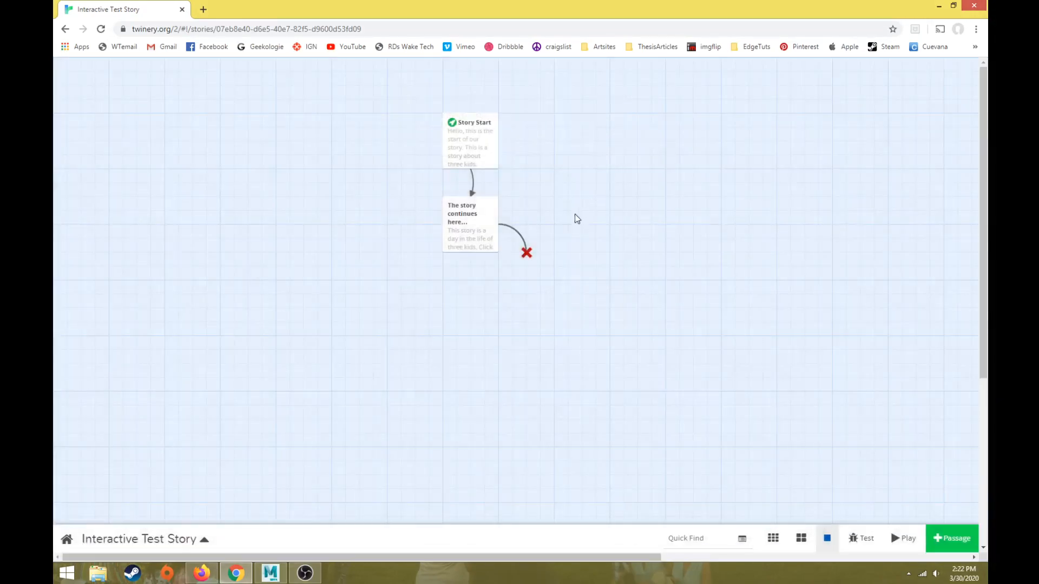
Step: Remove the double square brackets around Ned, Bob and Sally in the "The story continues here..." passage
mouse_move(465, 221)
double_click(456, 226)
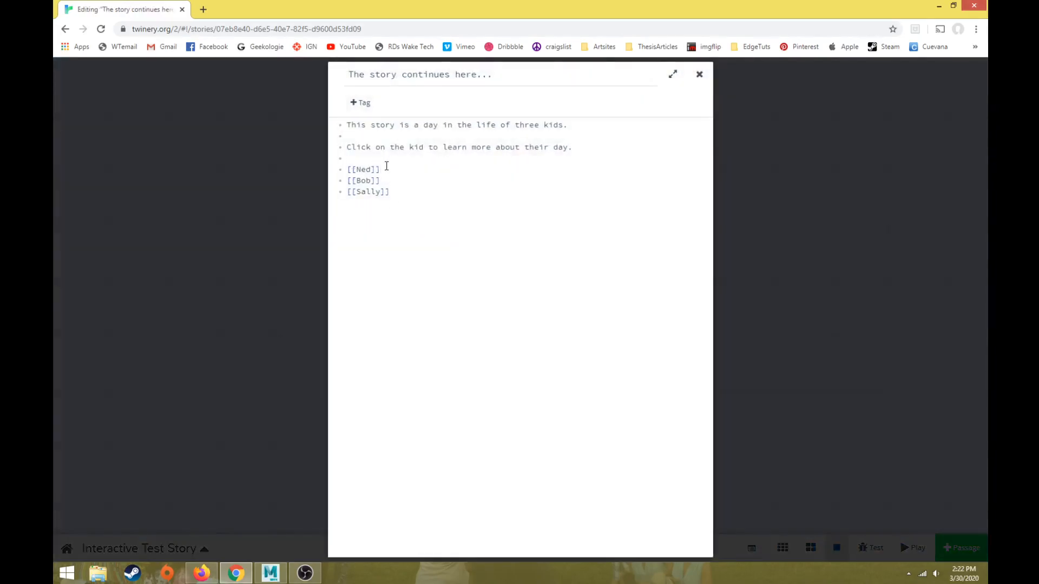
key("BackSpace")
key("BackSpace")
left_click(356, 170)
key("BackSpace")
key("BackSpace")
left_click(356, 180)
key("BackSpace")
key("BackSpace")
left_click(397, 178)
key("BackSpace")
key("BackSpace")
left_click(398, 190)
key("BackSpace")
key("BackSpace")
left_click(357, 191)
key("BackSpace")
key("BackSpace")
Step: Turn Ned into a link to a separately named passage, written as [[Ned |Ned Character]]
left_click(347, 170)
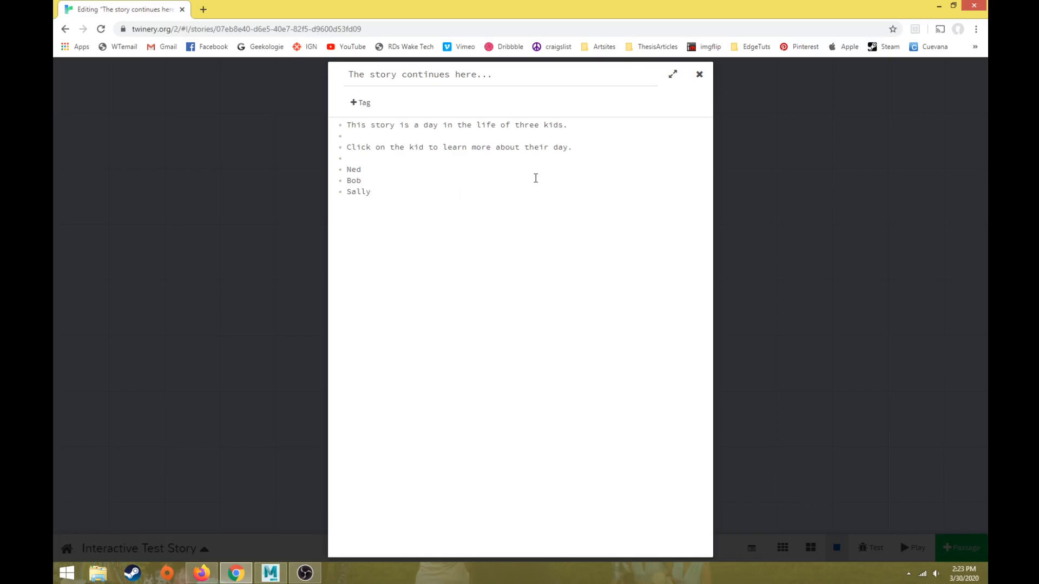
type("[[Ned]]")
type("\\")
key("BackSpace")
type("|")
type("Ned Character P")
key("BackSpace")
key("BackSpace")
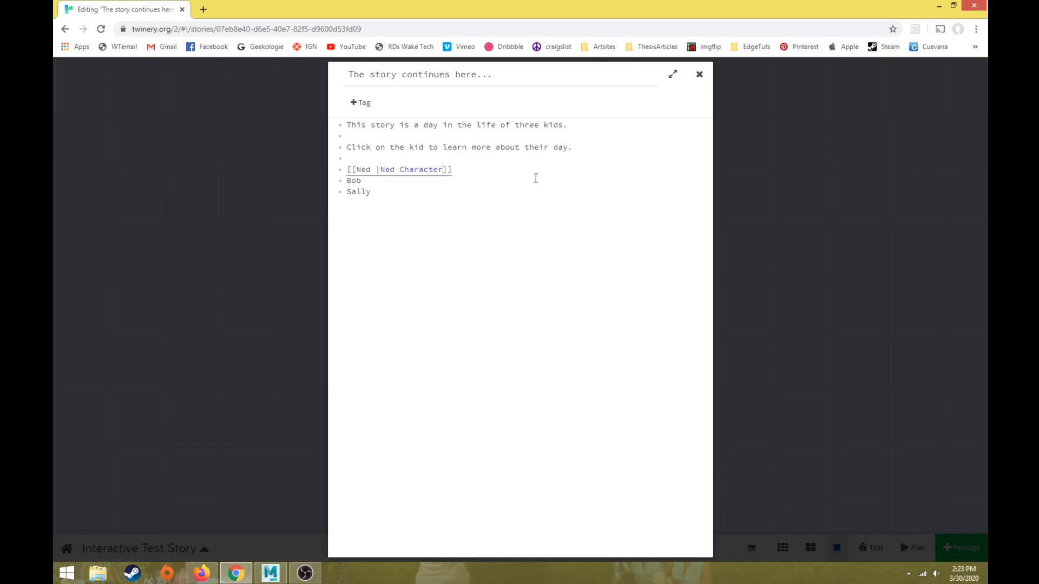
Step: Turn Bob into a link to a separately named passage, written as [[Bob |Bob Character]]
left_click(348, 181)
type("[[Bob |Bob Character]]")
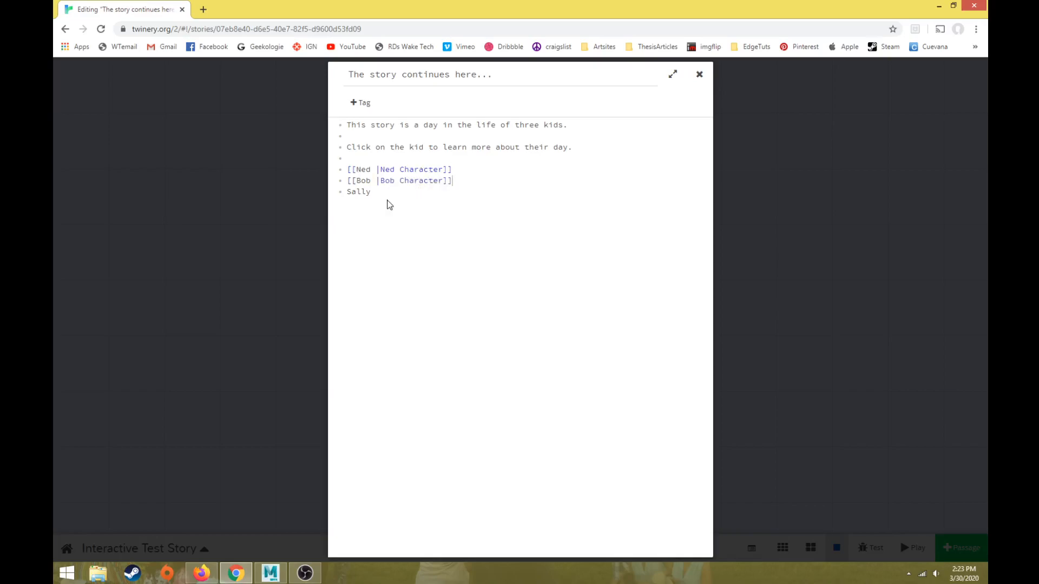
Step: Turn Sally into the link [[Sally |Sally Character]] and close the passage editor
double_click(362, 170)
left_click(375, 193)
left_click(346, 192)
type("[[")
left_click(400, 193)
type("]]")
left_click(381, 193)
type("|Sakl")
key("BackSpace")
key("BackSpace")
type("ly Character")
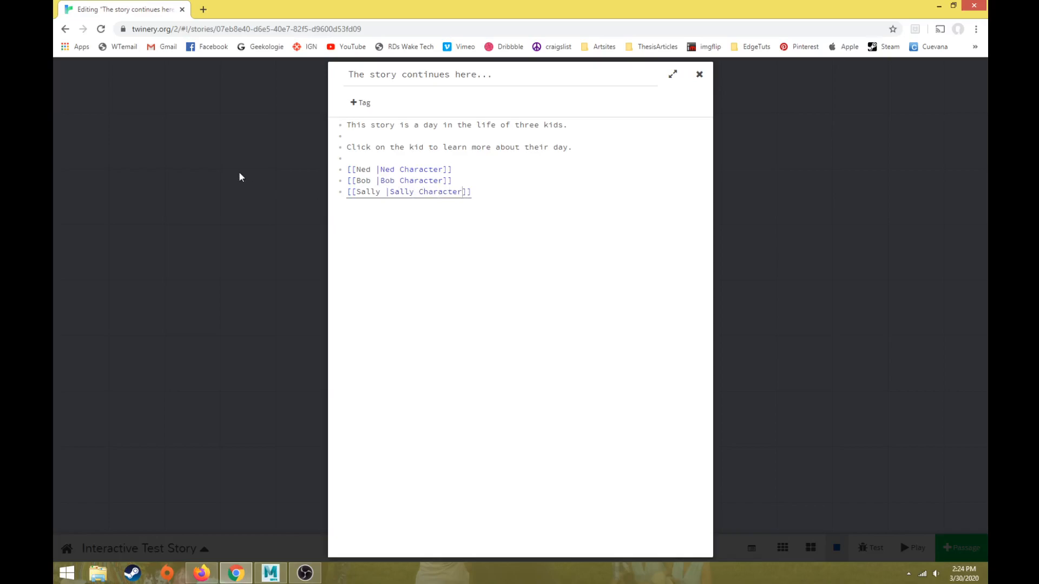
left_click(240, 177)
Step: Examine the three new character passages on the map and compare them with the link markup in "The story continues here..."
mouse_move(336, 281)
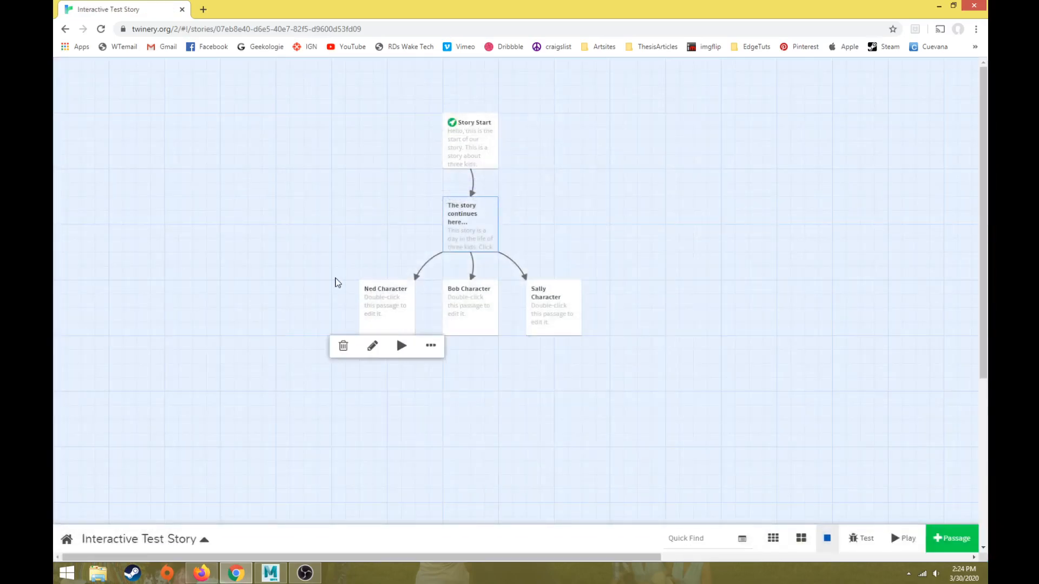
left_click(398, 305)
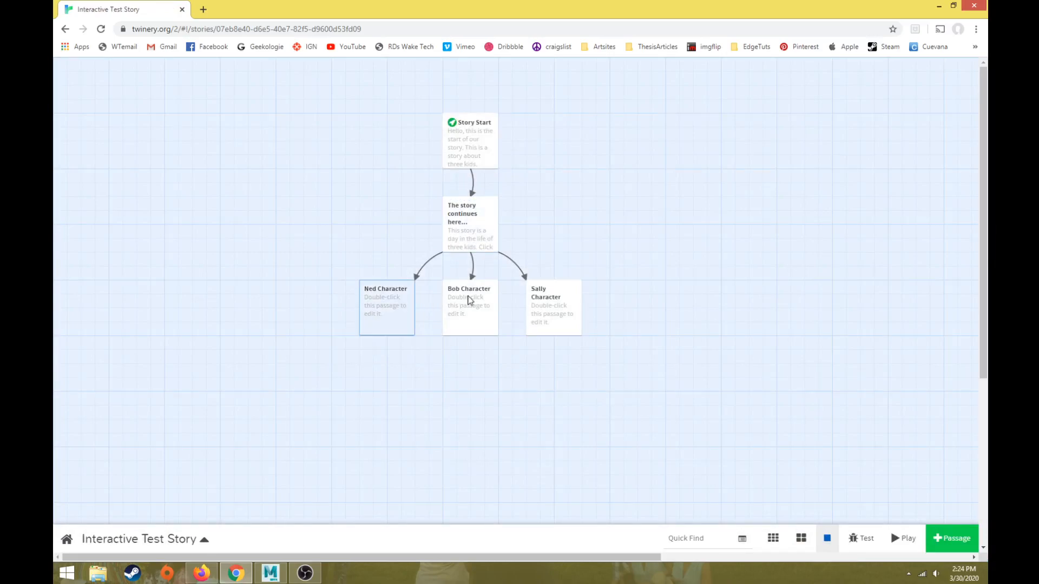
left_click(472, 300)
left_click(568, 304)
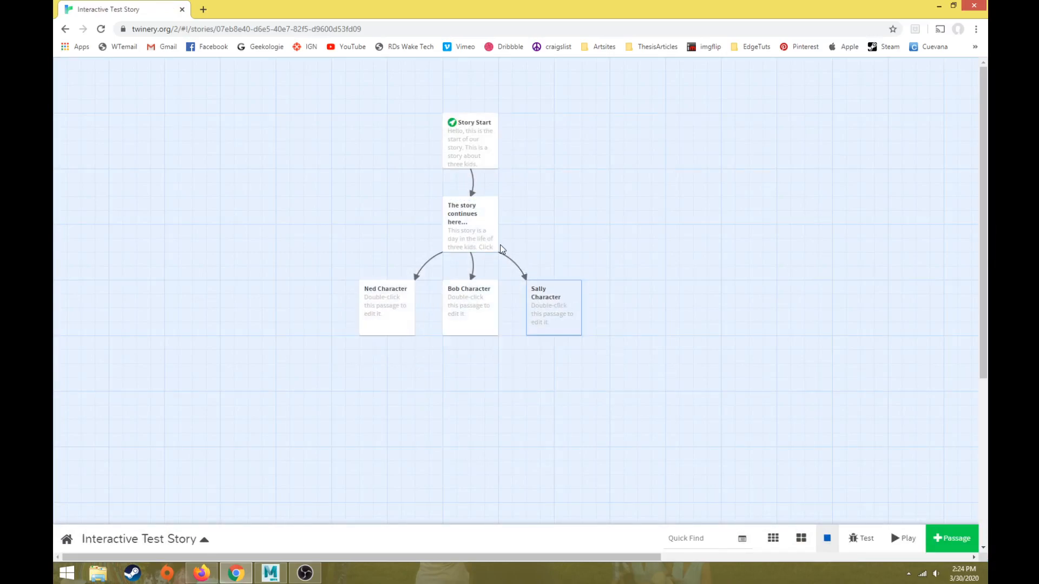
double_click(463, 233)
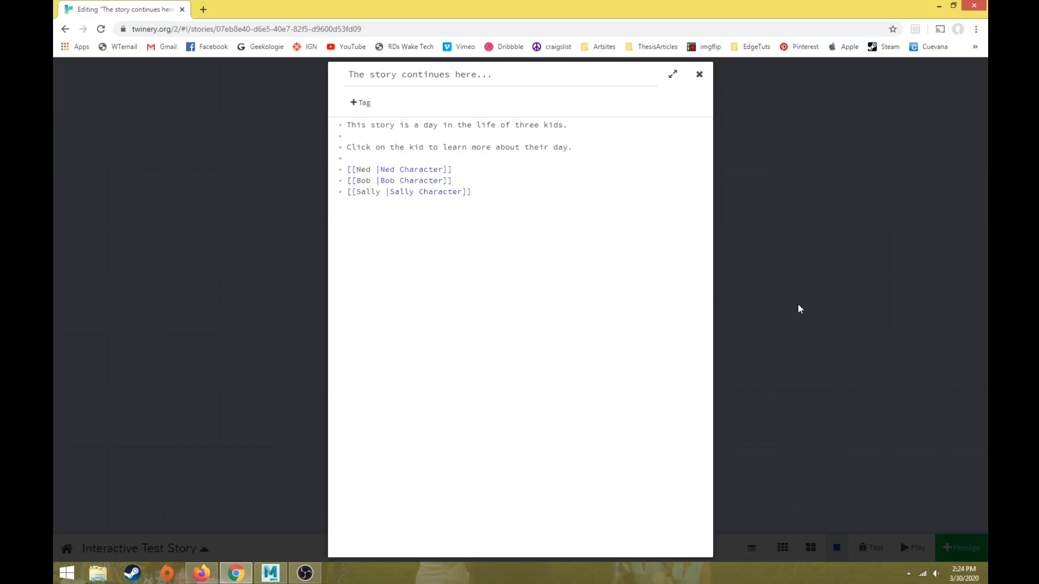
left_click(799, 307)
Step: Play the story up to the list of kids, close it, and recheck the link markup in "The story continues here..."
left_click(901, 538)
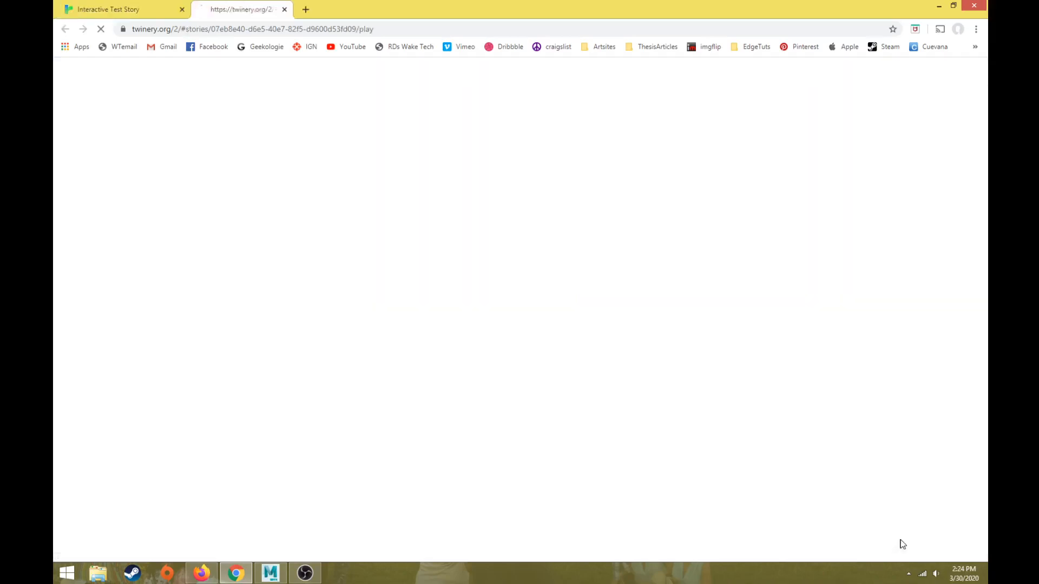
left_click(321, 197)
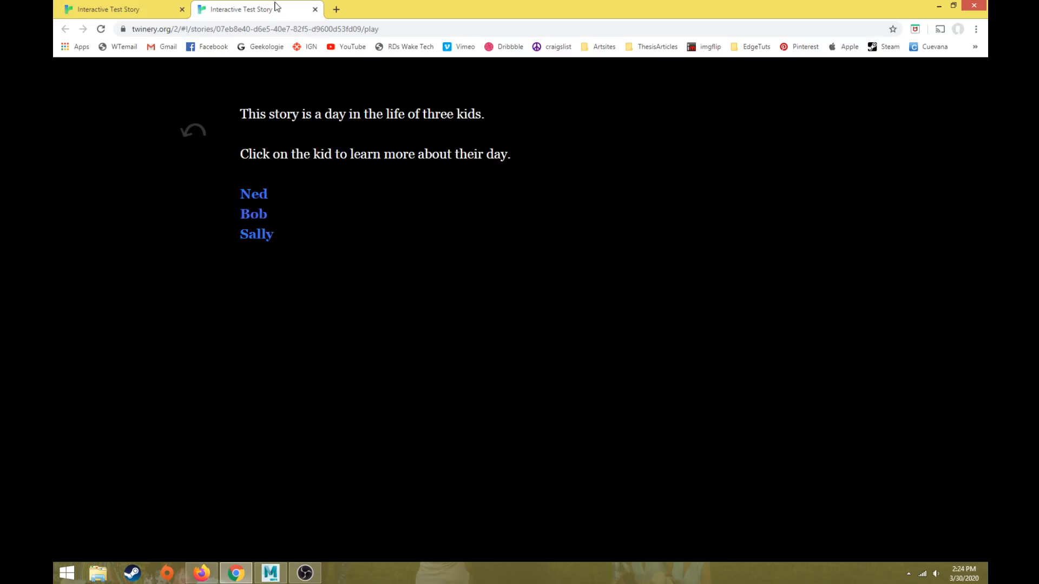
left_click(315, 9)
double_click(459, 229)
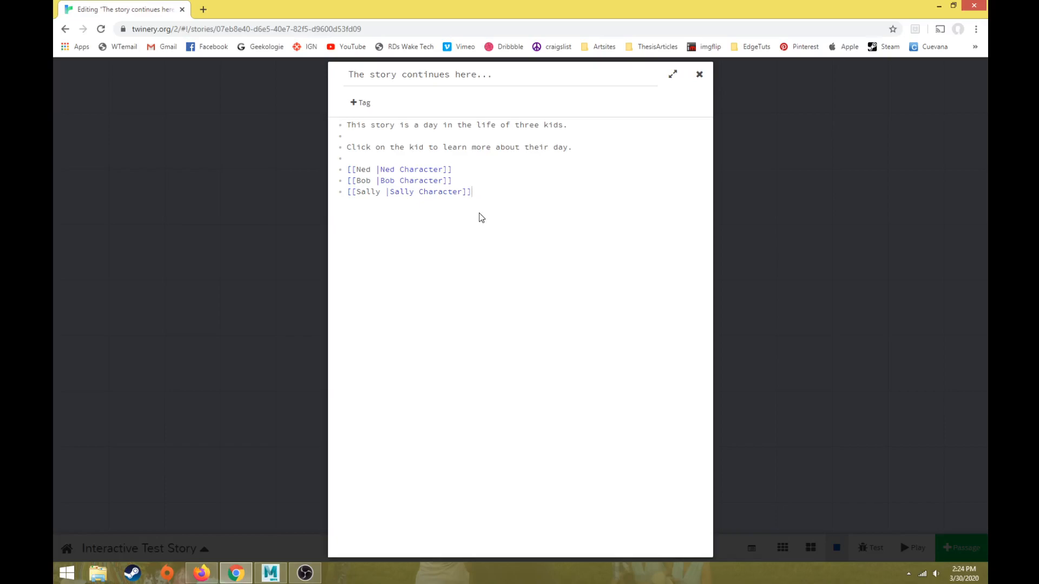
left_click(758, 193)
Step: Replace the placeholder text of the Ned Character passage with "This is Ned." and close its editor
double_click(371, 306)
left_click_drag(584, 153, 246, 107)
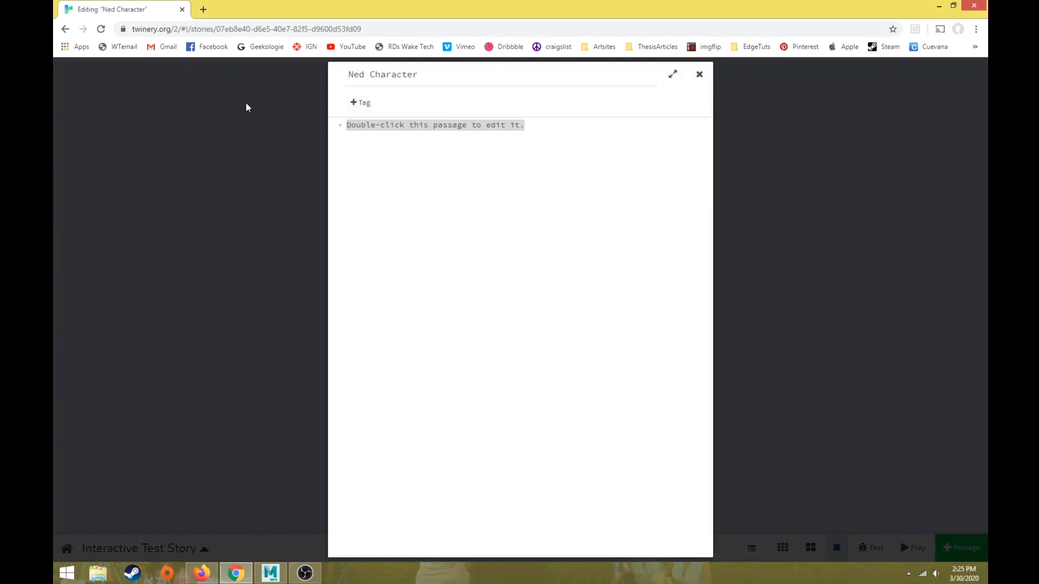
type("This is Ned.")
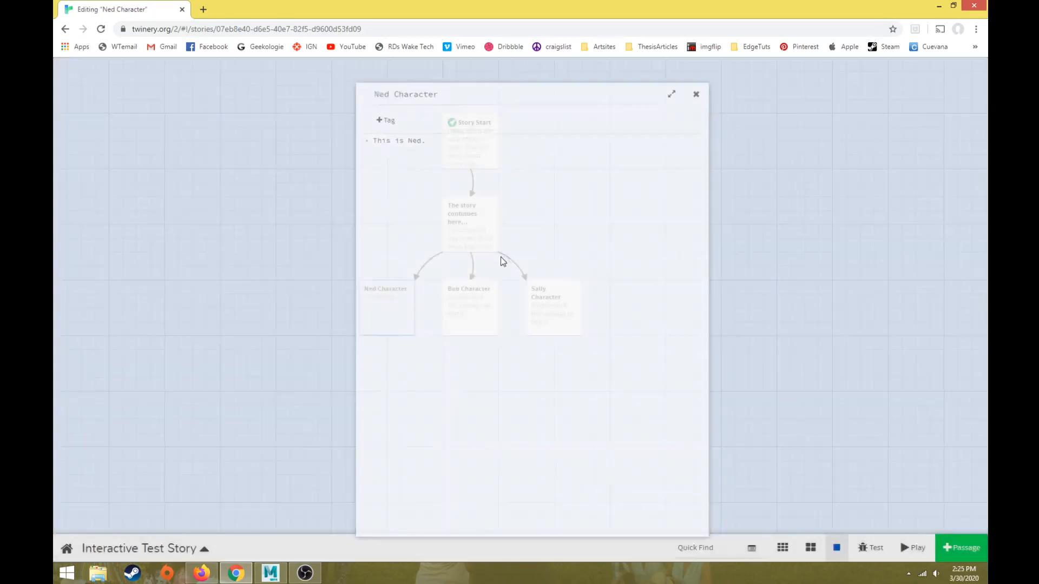
left_click(787, 346)
Step: Replace the placeholder text of the Bob Character passage with "This is Bob." and close its editor
double_click(469, 300)
left_click_drag(573, 171, 197, 43)
type("This is Bob.")
left_click(743, 151)
Step: Replace the placeholder text of the Sally Character passage with "This is Sally." and close its editor
left_click(552, 297)
double_click(553, 297)
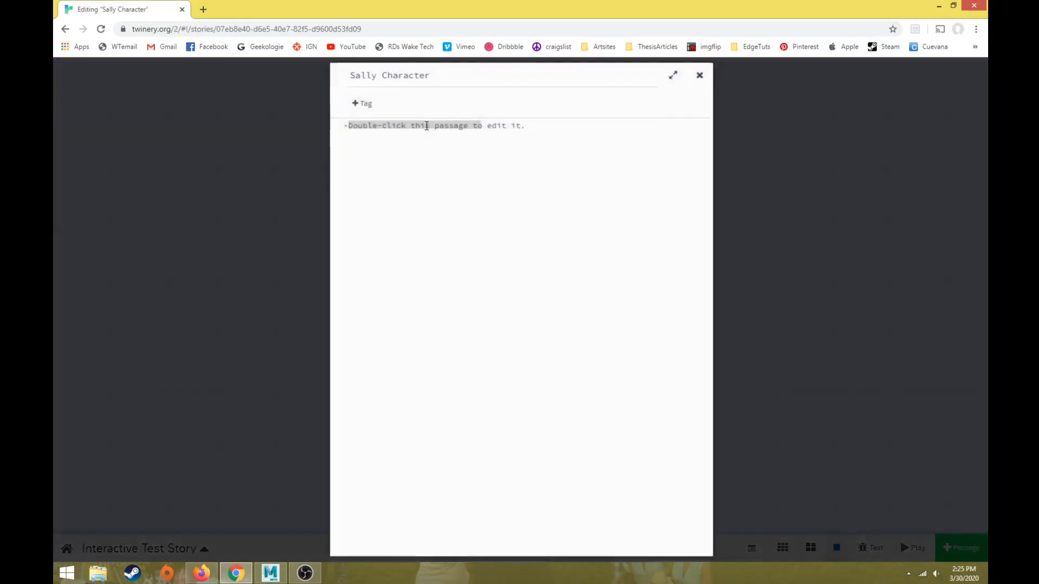
left_click_drag(589, 134, 69, 60)
type("This is Sally.")
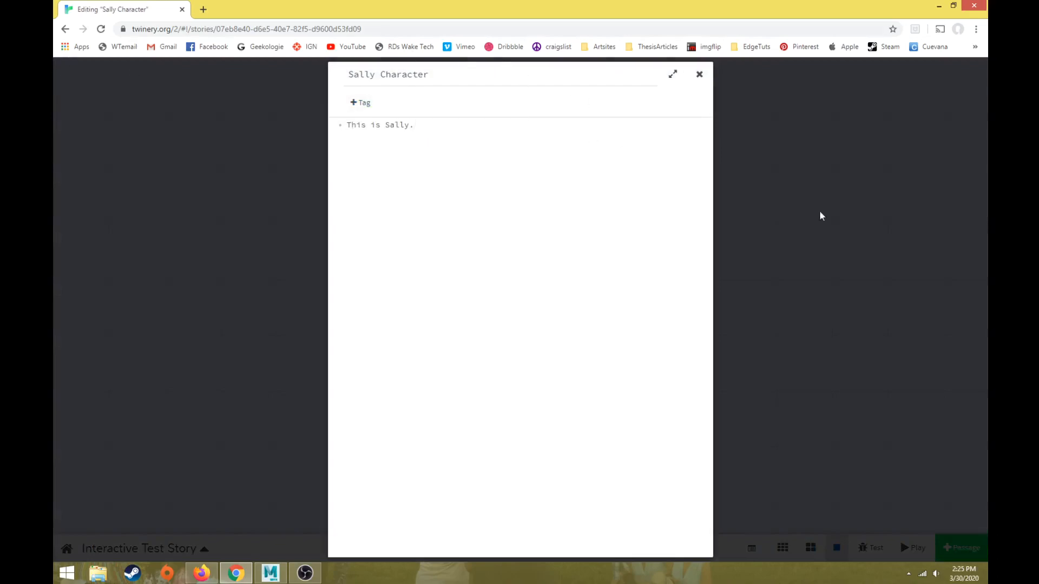
key("Escape")
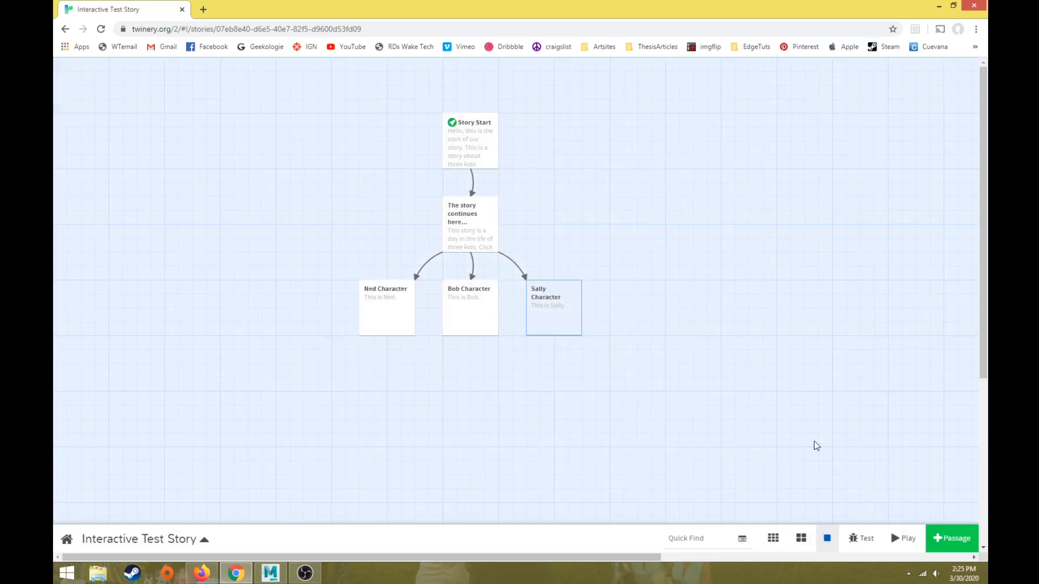
Step: Play the story and follow the Ned, Bob and Sally links in turn to check each character's text
left_click(903, 538)
left_click(285, 193)
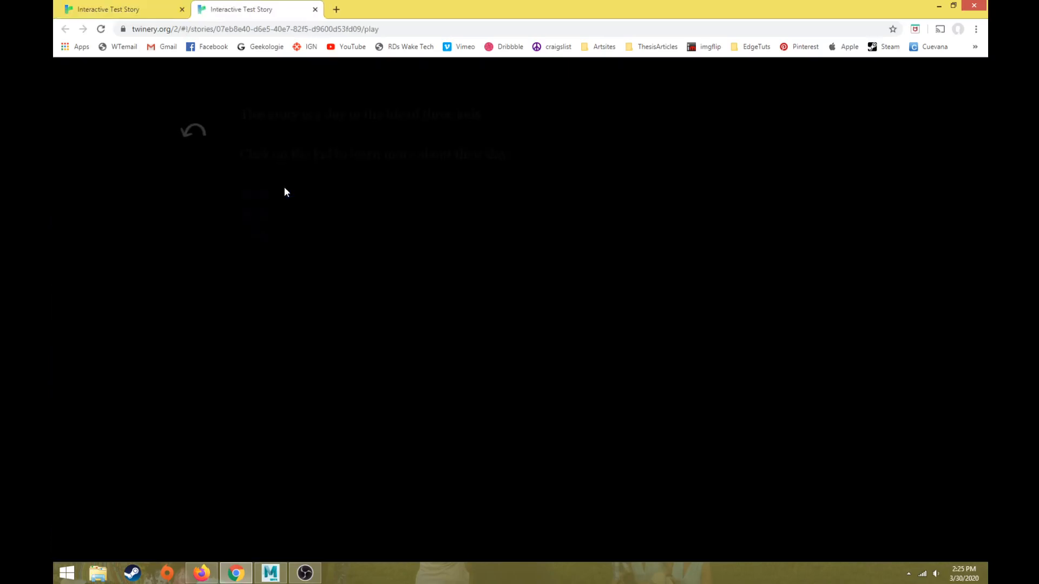
left_click(246, 196)
left_click(195, 134)
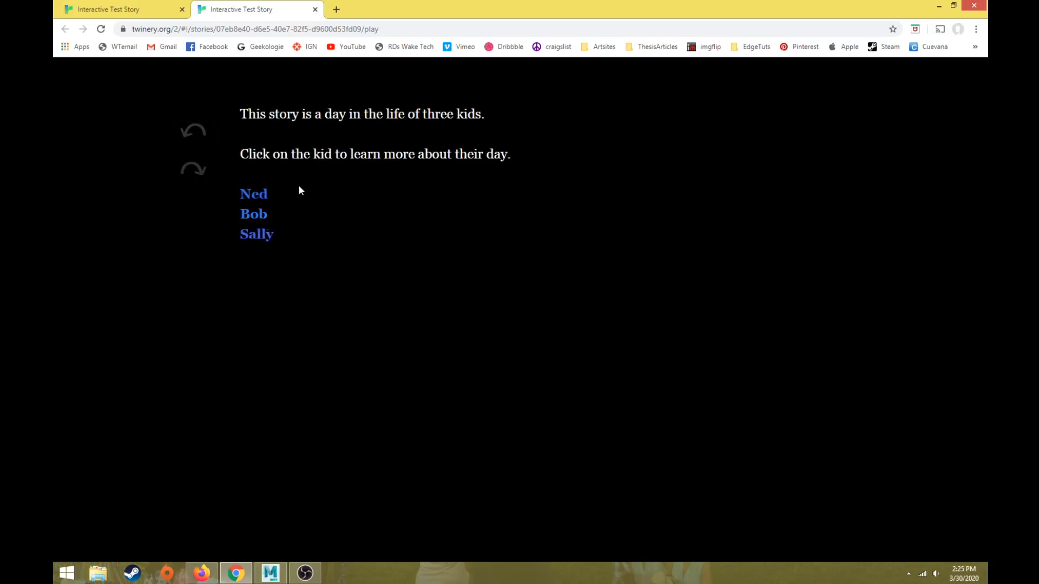
left_click(261, 216)
left_click(190, 132)
left_click(268, 236)
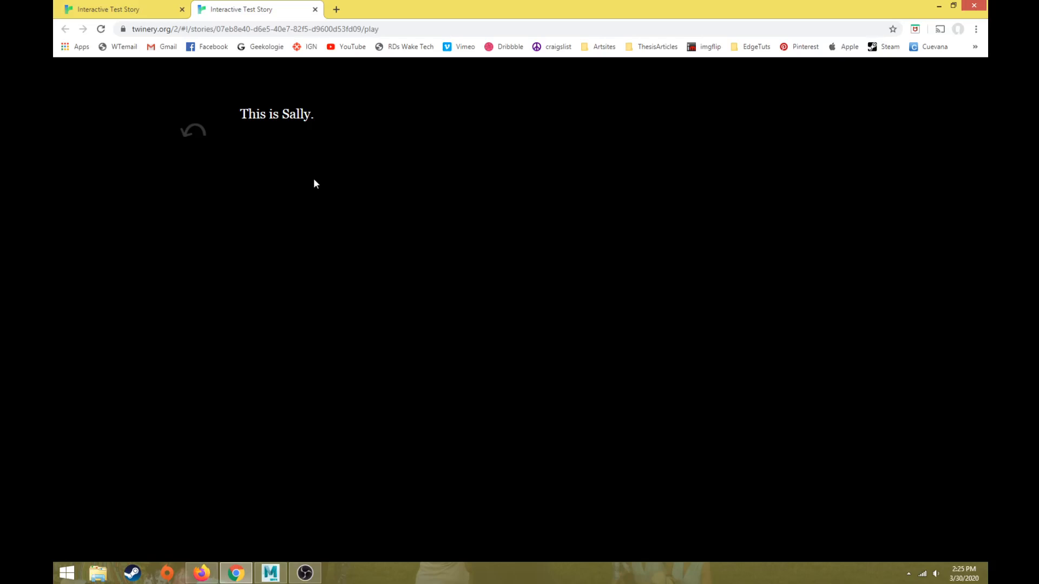
Step: Close the play-test and check the saved Interactive Test Story in the story list, reopening it for editing
left_click(316, 10)
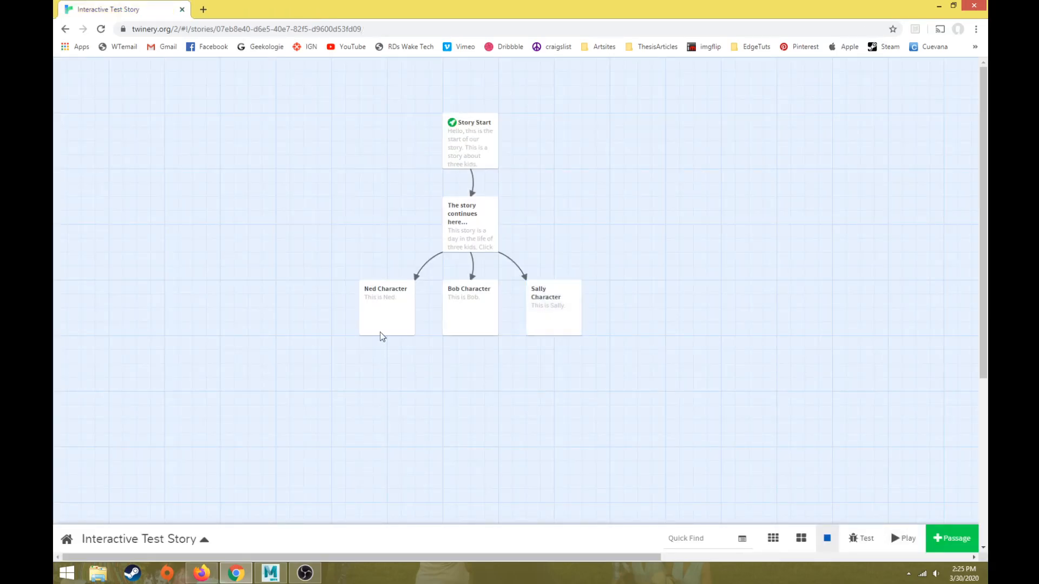
mouse_move(362, 305)
left_click(68, 540)
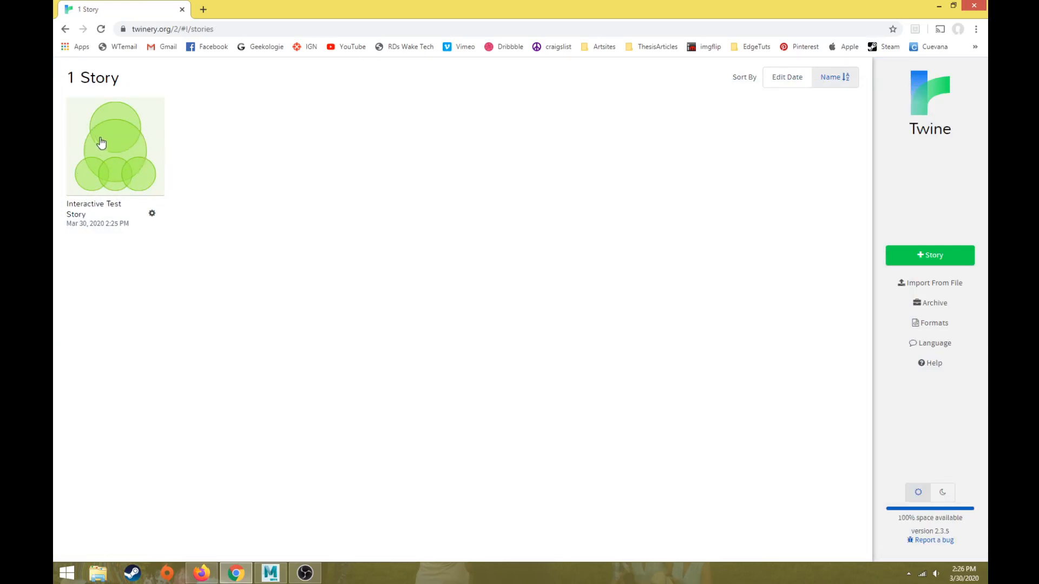
left_click(119, 158)
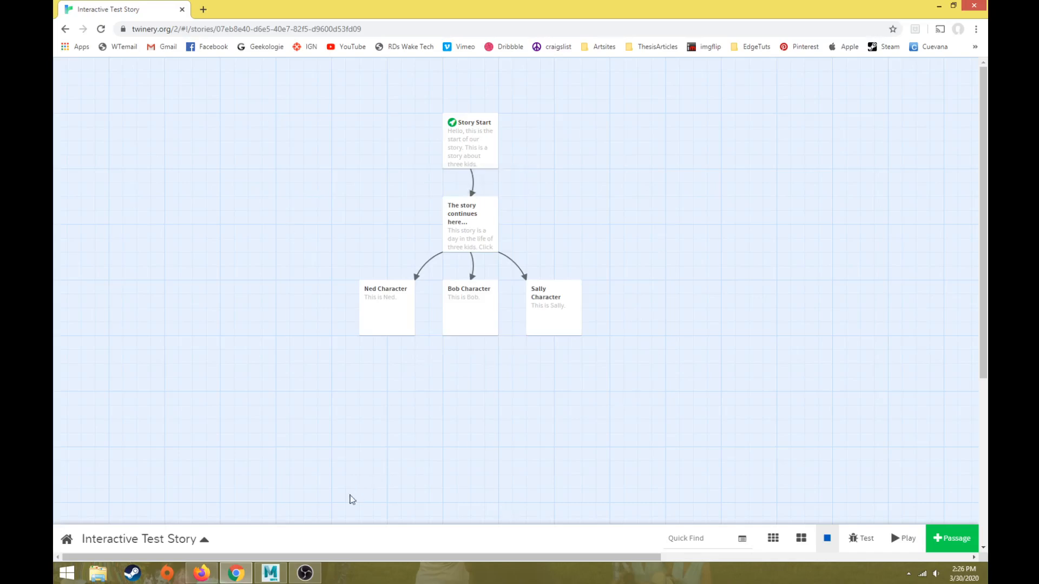
left_click(67, 540)
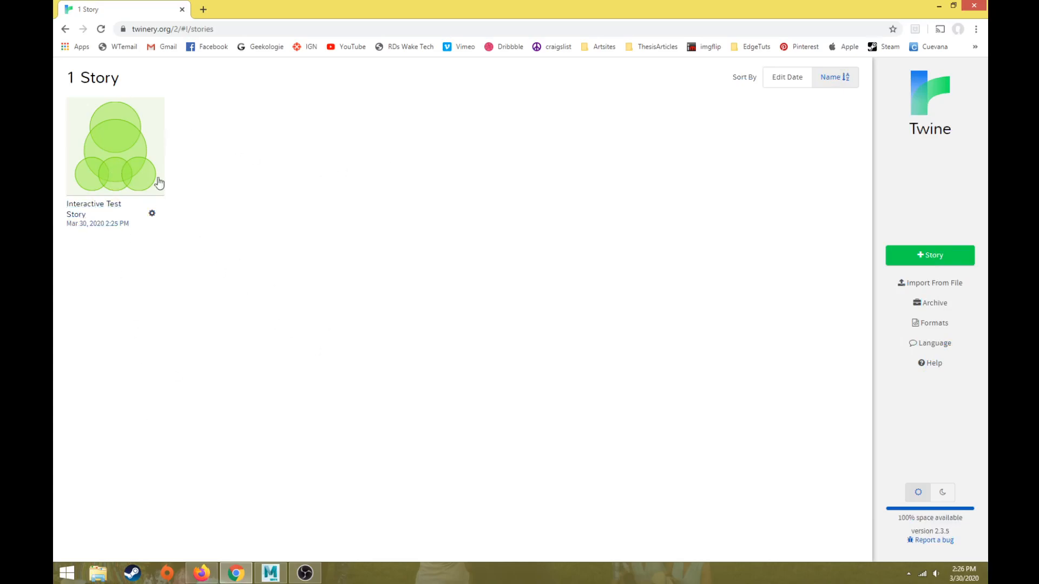
left_click(125, 150)
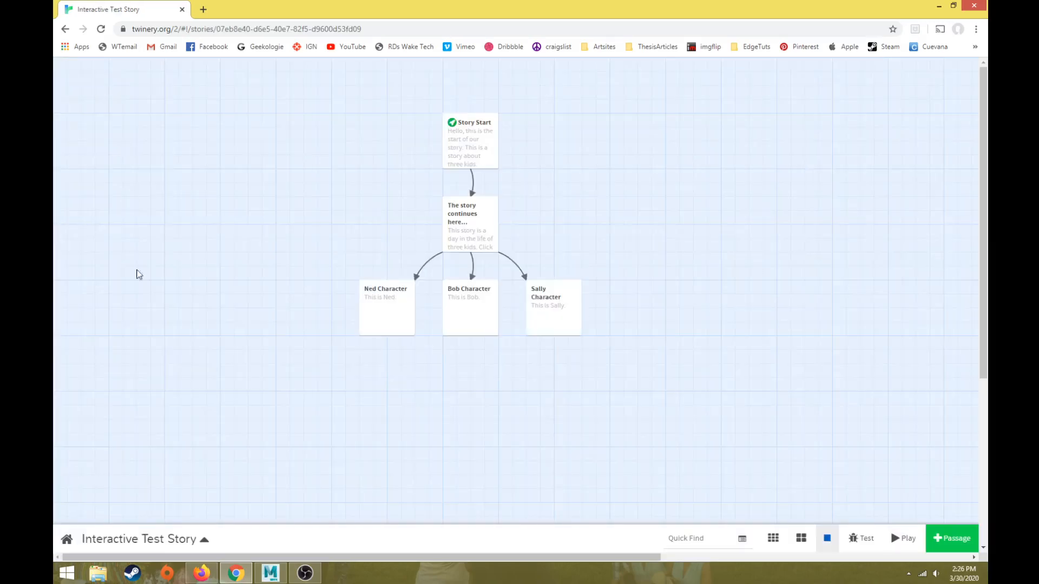
Step: Publish Interactive Test Story to an HTML file
left_click(201, 540)
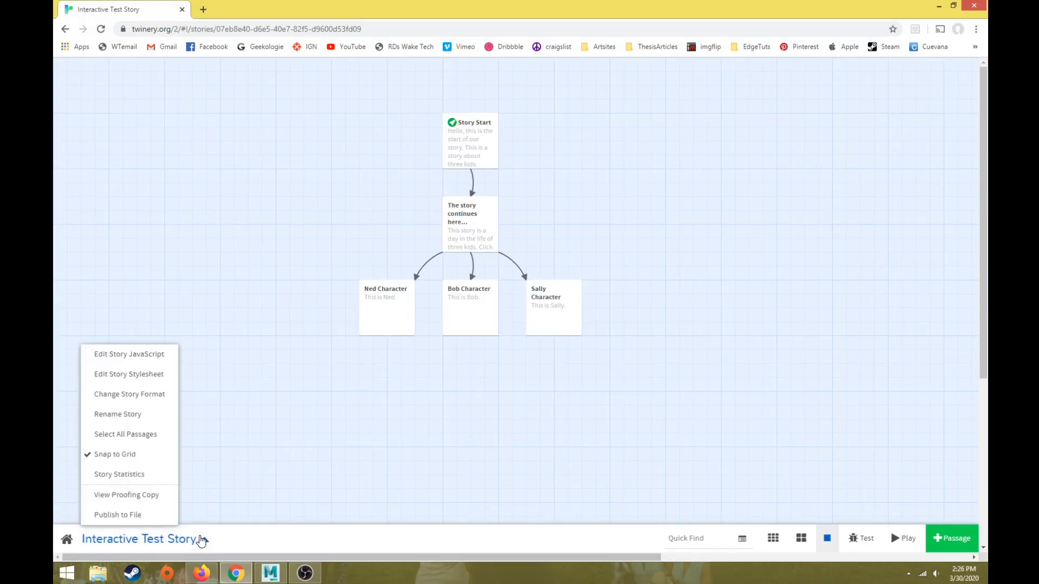
left_click(204, 540)
left_click(204, 542)
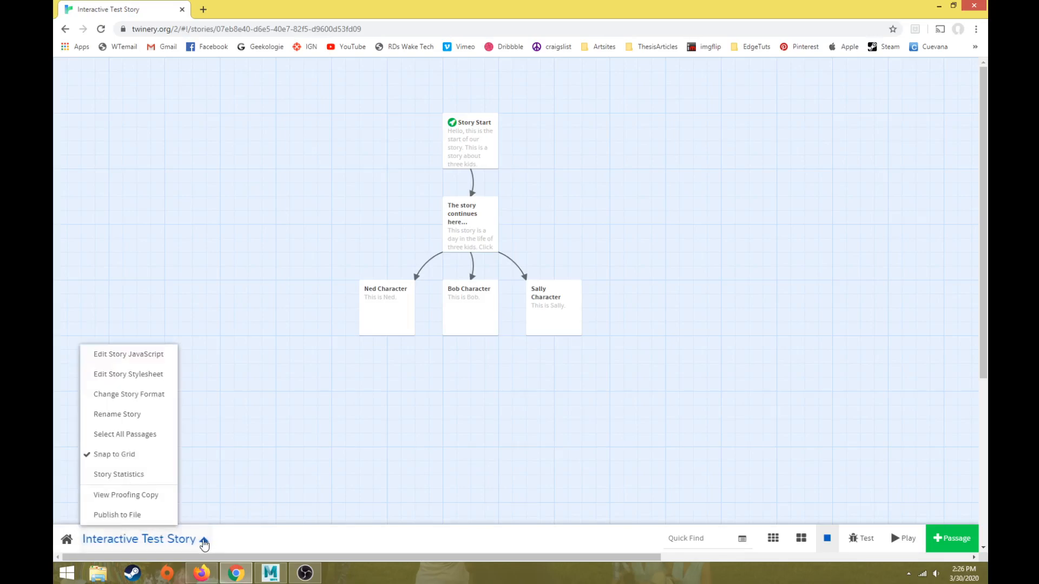
left_click(138, 520)
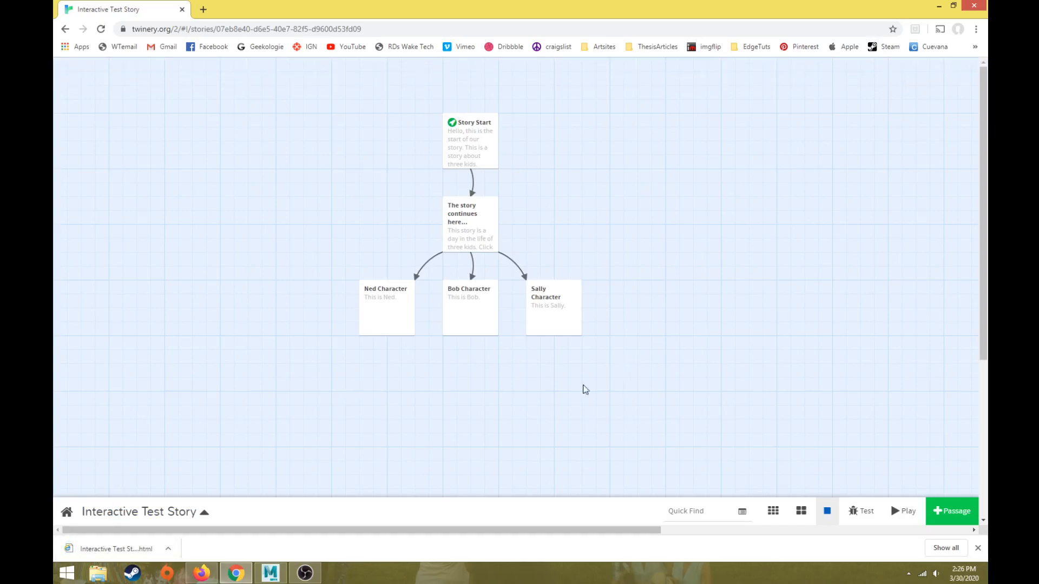
Step: Open the downloaded HTML file, follow the story through to a character passage and step back to its start
left_click(124, 549)
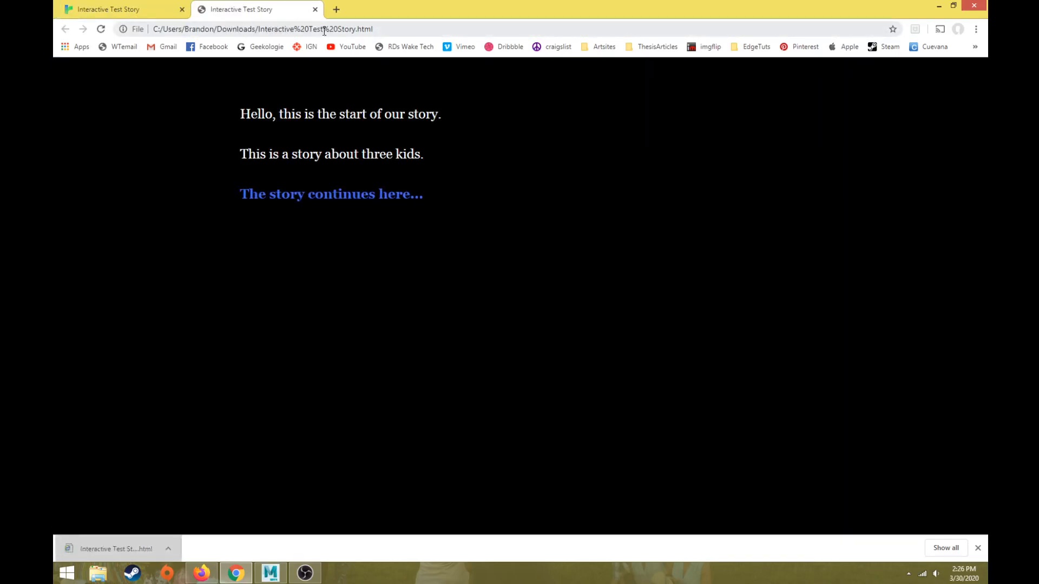
left_click(292, 198)
left_click(262, 195)
left_click(198, 130)
left_click(197, 128)
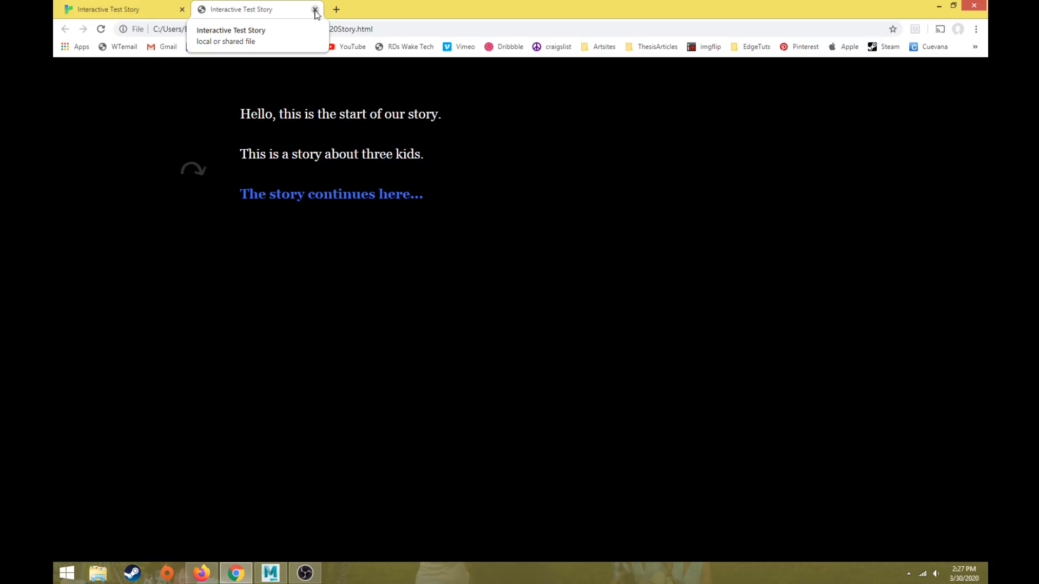
Step: Close the published story and reopen Interactive Test Story from the story list
left_click(315, 9)
left_click(67, 540)
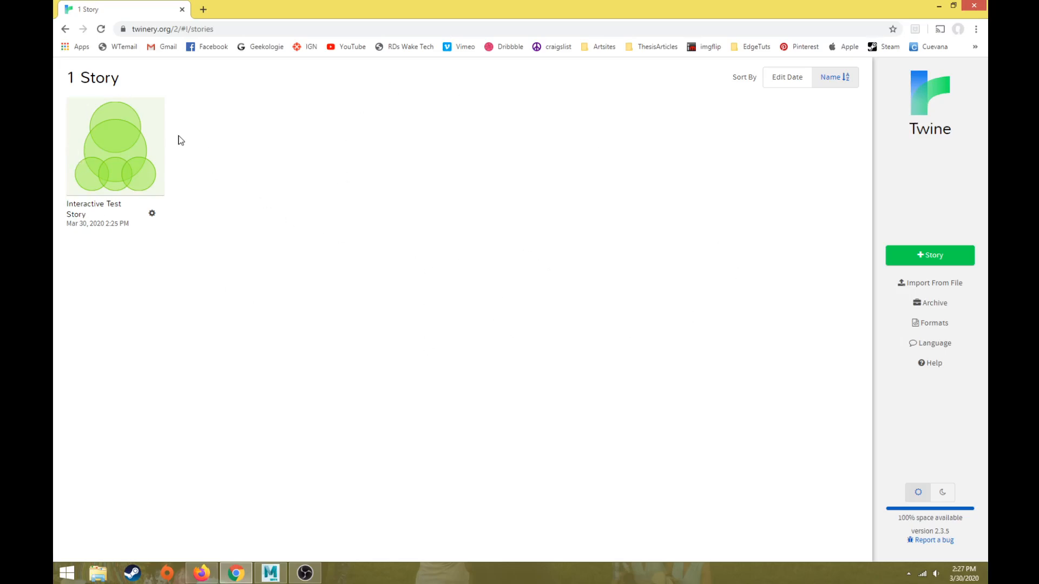
left_click(116, 162)
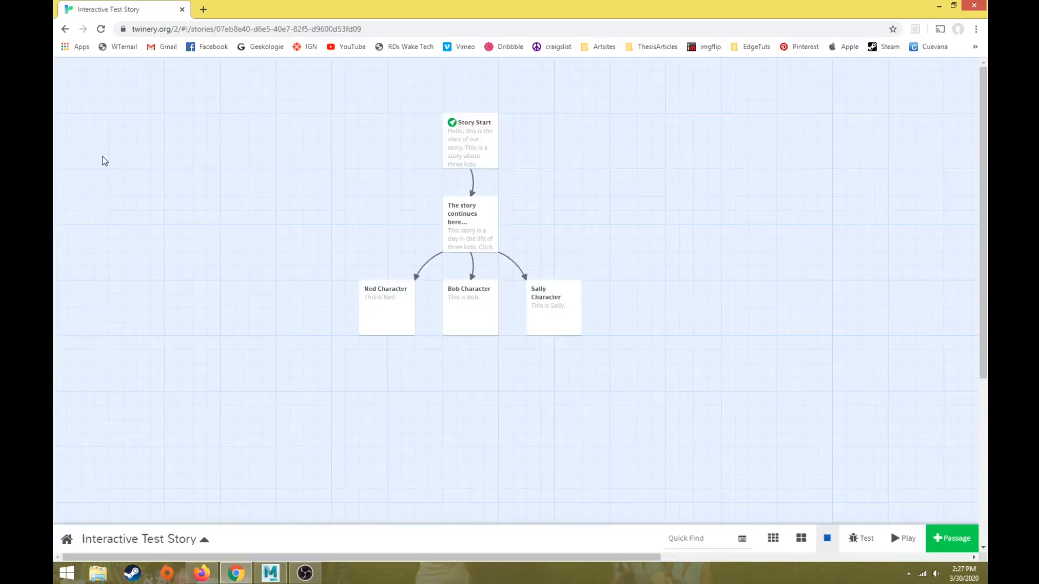